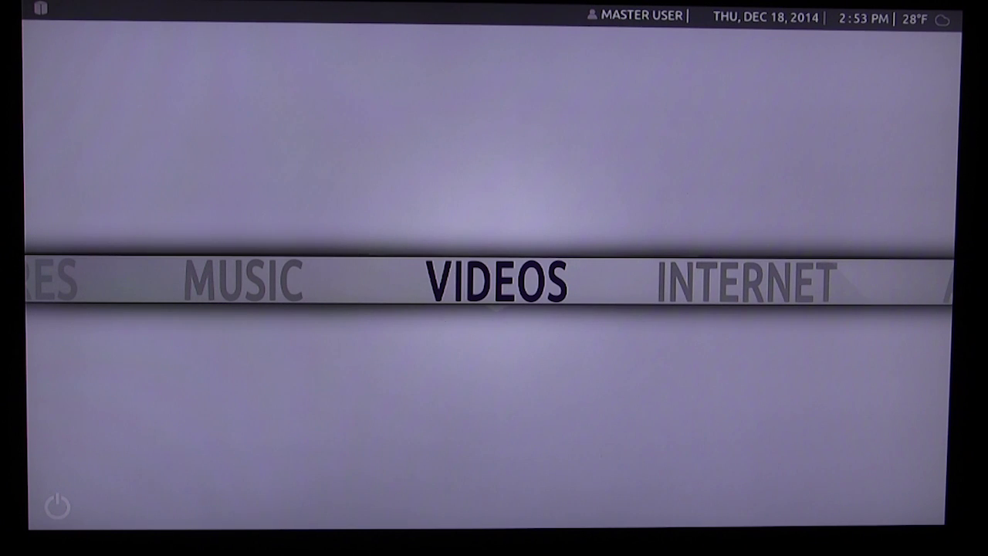
- Move along the home menu to SYSTEM and enter the Settings screen
{"action": "key", "text": "Left"}
{"action": "key", "text": "Left"}
{"action": "key", "text": "Left"}
{"action": "key", "text": "Left"}
{"action": "key", "text": "Left"}
{"action": "key", "text": "Left"}
{"action": "key", "text": "Left"}
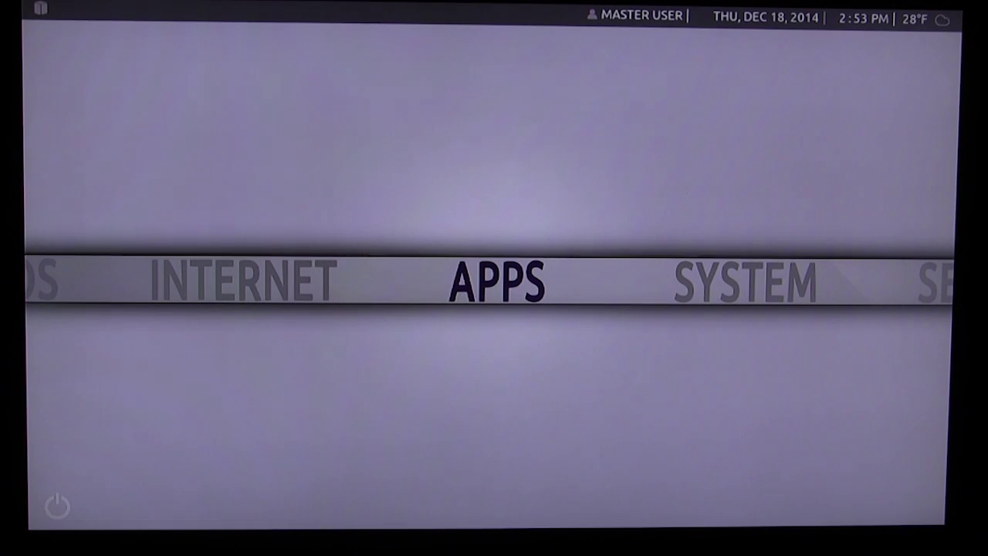
{"action": "key", "text": "Right"}
{"action": "key", "text": "Return"}
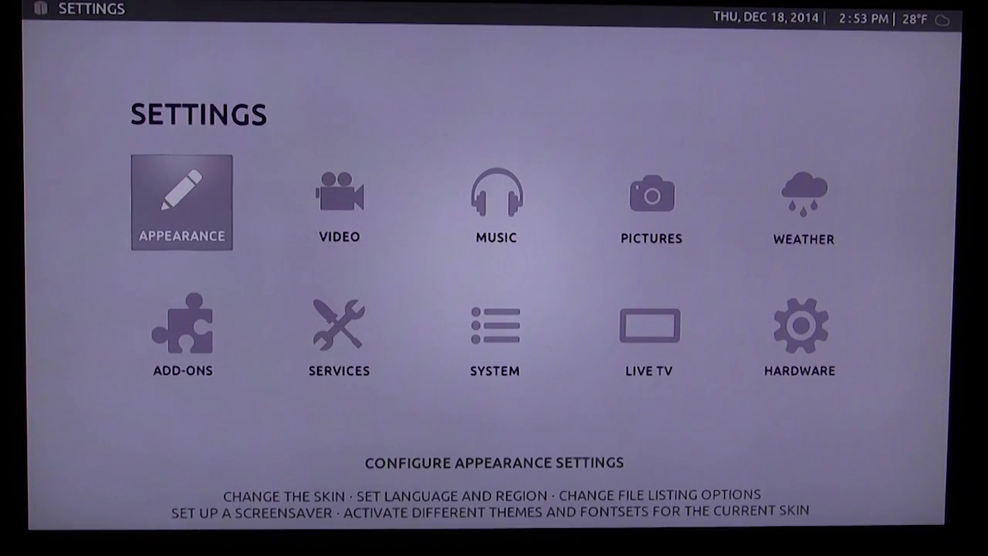
- Under Appearance > Skin, replace TOFU Blur with the TOFU skin and confirm keeping it
{"action": "key", "text": "Return"}
{"action": "key", "text": "Right"}
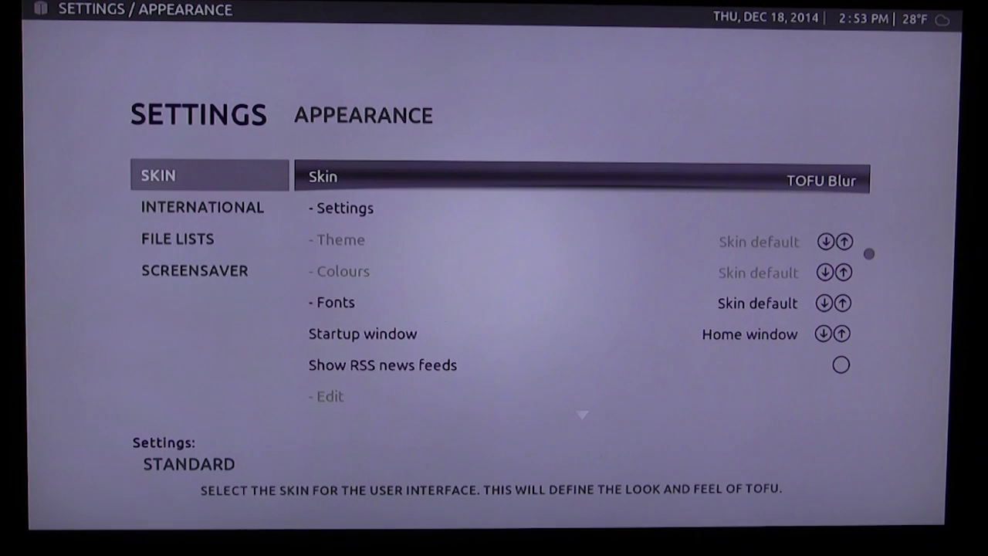
{"action": "key", "text": "Return"}
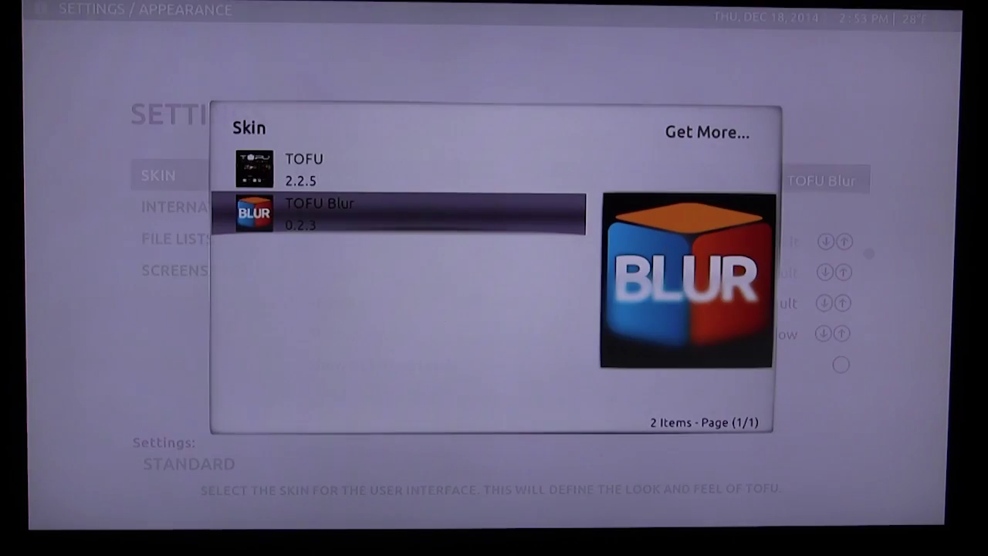
{"action": "key", "text": "Up"}
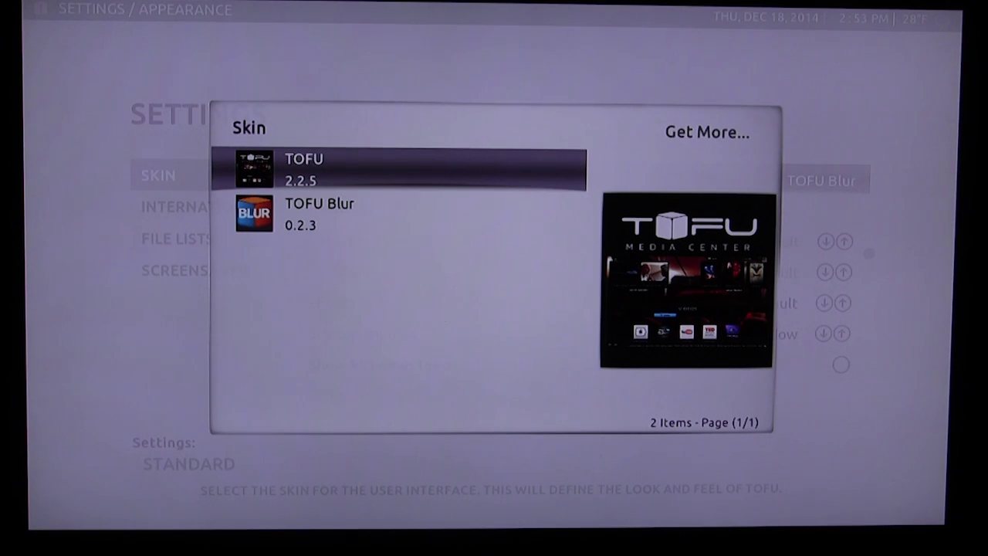
{"action": "key", "text": "Return"}
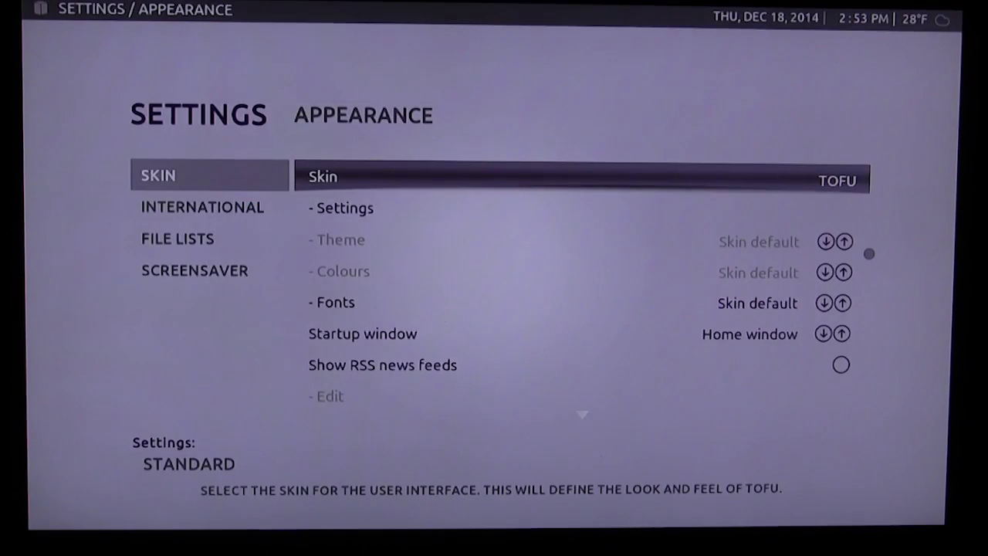
{"action": "key", "text": "Left"}
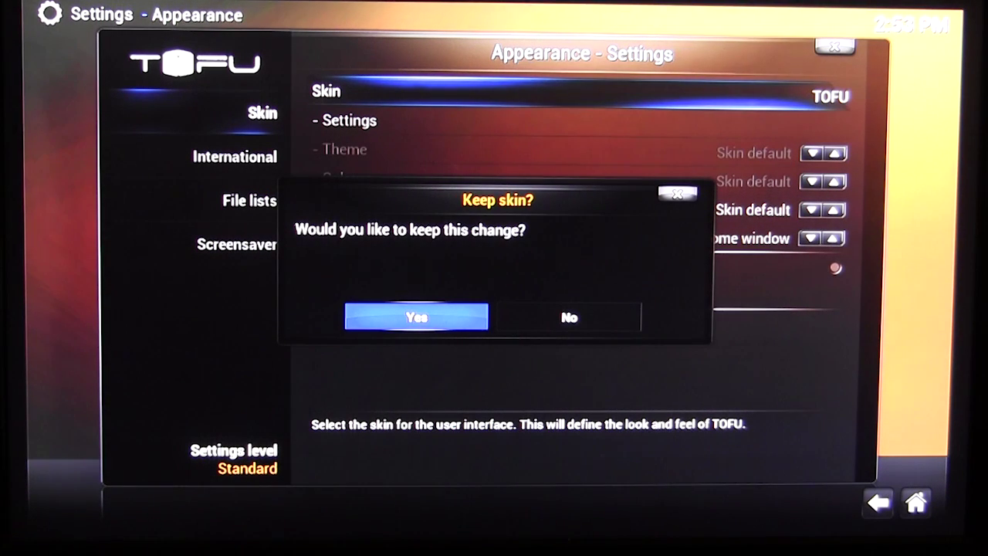
{"action": "key", "text": "Return"}
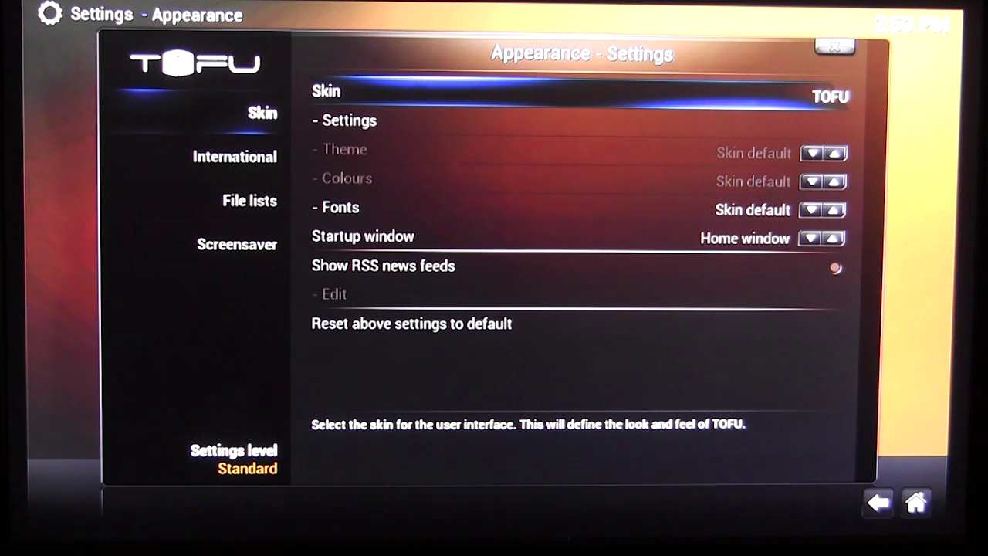
- Browse the Get More skin catalogue past Aeon MQ 5, Back Row, Carmichael and nbox, then return to Settings
{"action": "key", "text": "Return"}
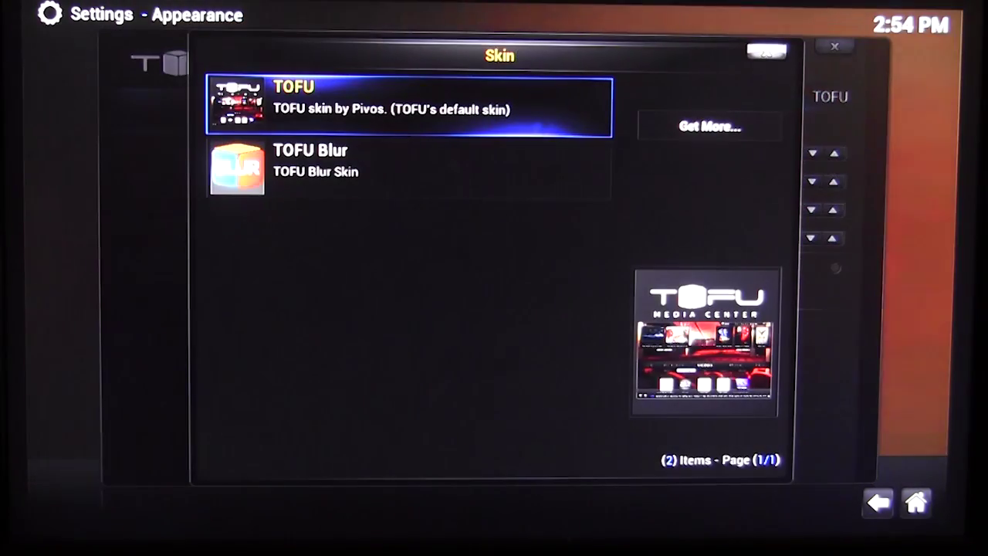
{"action": "key", "text": "Right"}
{"action": "key", "text": "Return"}
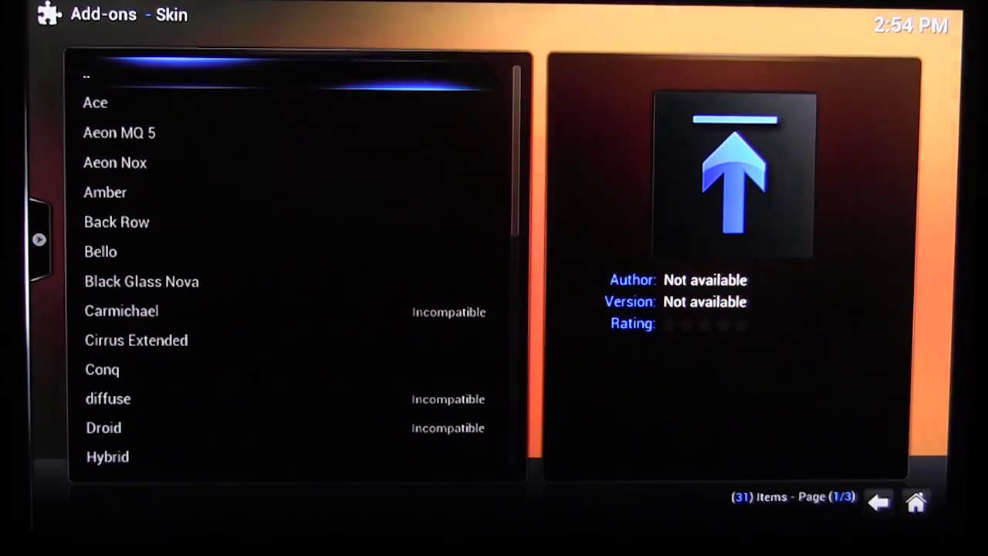
{"action": "key", "text": "Down"}
{"action": "key", "text": "Down"}
{"action": "key", "text": "Down"}
{"action": "key", "text": "Down"}
{"action": "key", "text": "Down"}
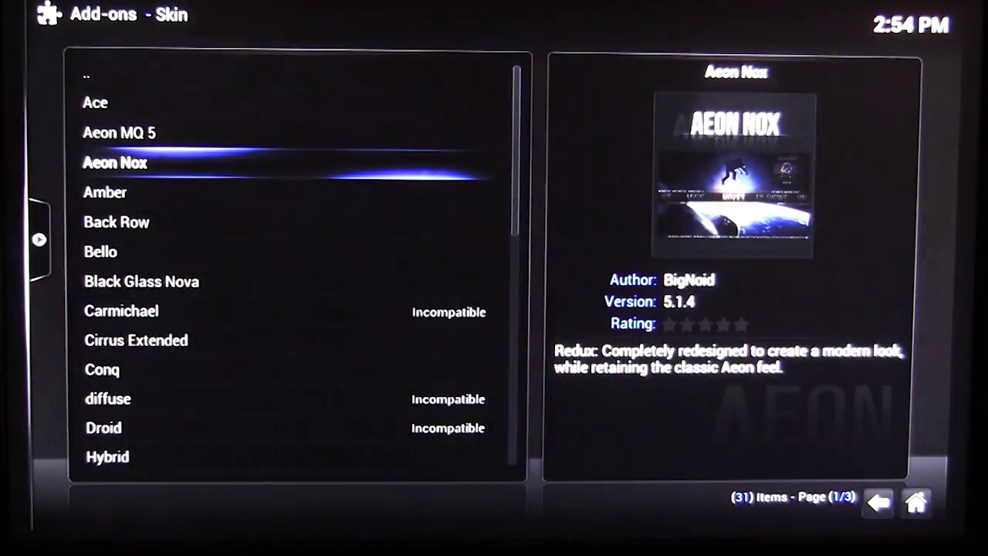
{"action": "key", "text": "Down"}
{"action": "key", "text": "Down"}
{"action": "key", "text": "Down"}
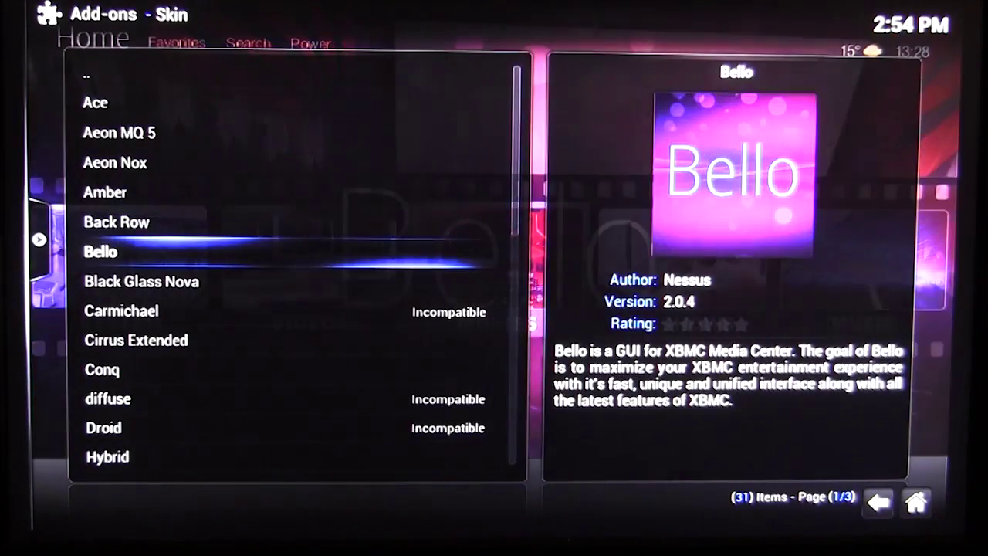
{"action": "key", "text": "Down"}
{"action": "key", "text": "Down"}
{"action": "key", "text": "Down"}
{"action": "key", "text": "Down"}
{"action": "key", "text": "Down"}
{"action": "key", "text": "Down"}
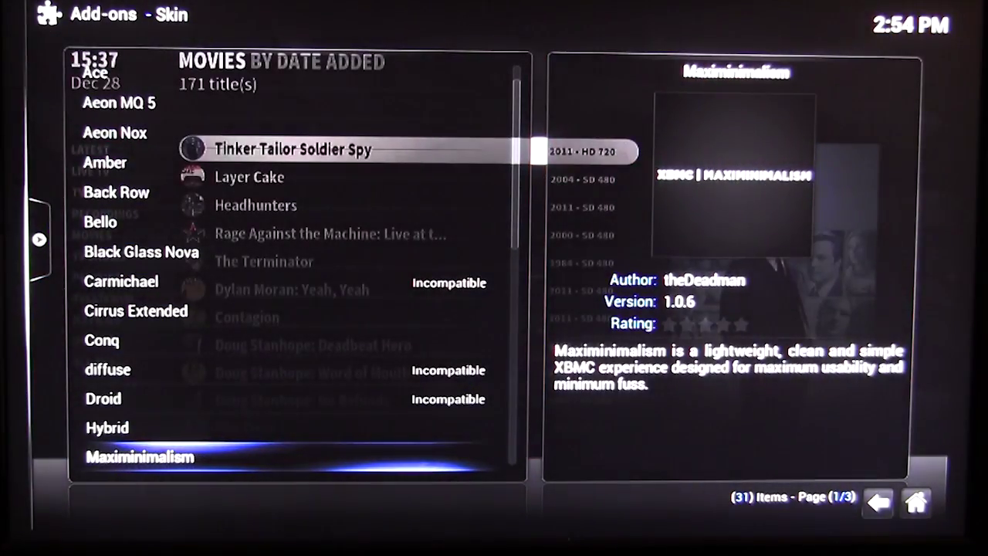
{"action": "key", "text": "Down"}
{"action": "key", "text": "Down"}
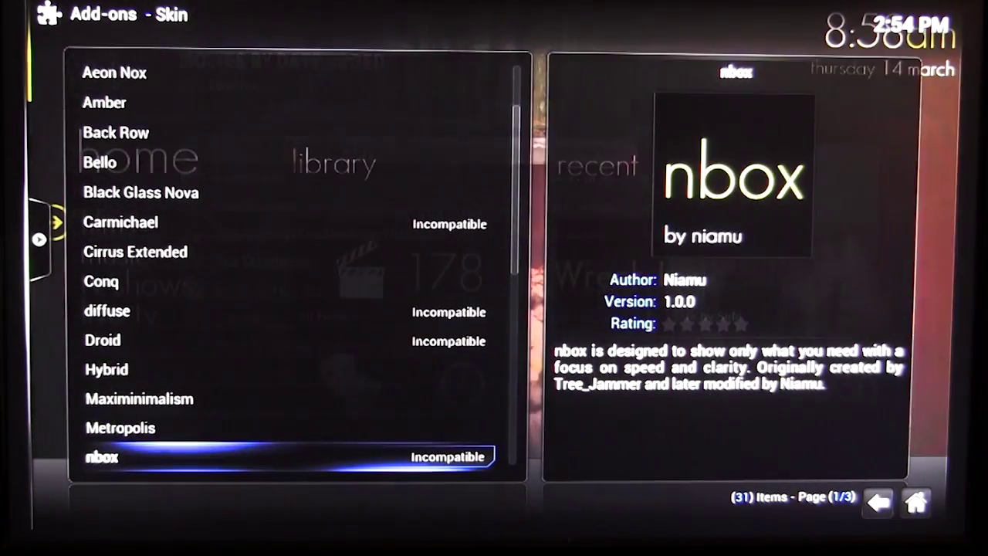
{"action": "key", "text": "Escape"}
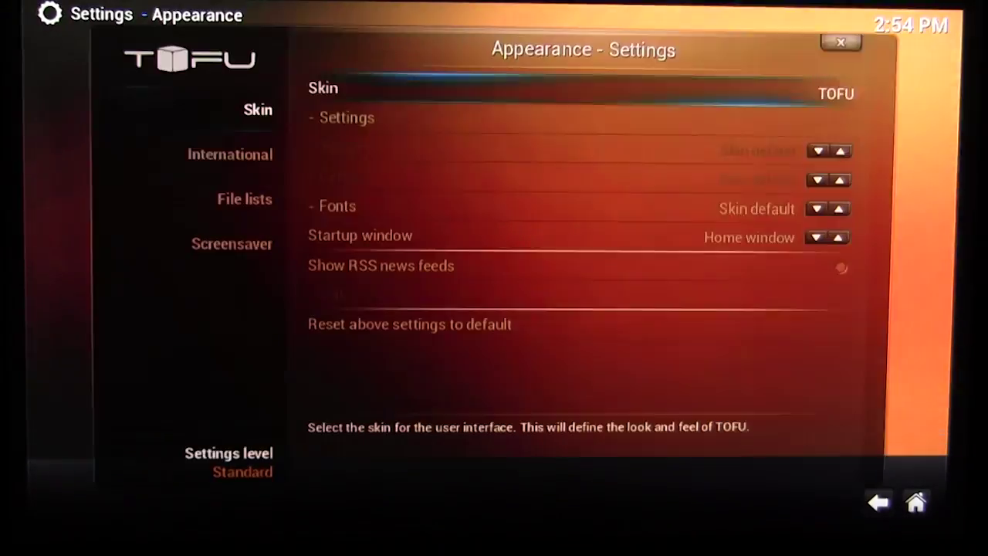
{"action": "key", "text": "Escape"}
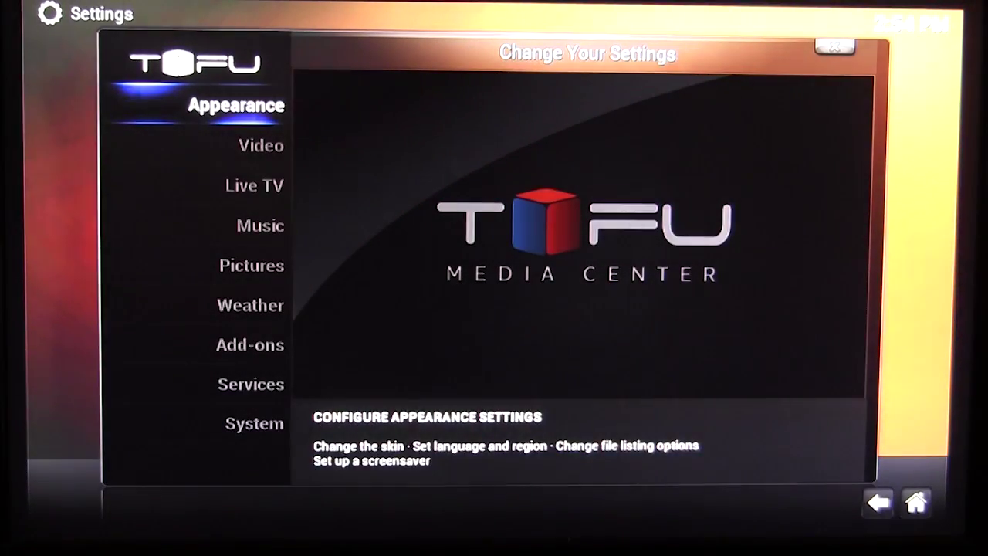
- Scroll the Settings categories through Live TV, Weather and Services, then open Add-ons to the skin list
{"action": "key", "text": "Down"}
{"action": "key", "text": "Down"}
{"action": "key", "text": "Down"}
{"action": "key", "text": "Down"}
{"action": "key", "text": "Down"}
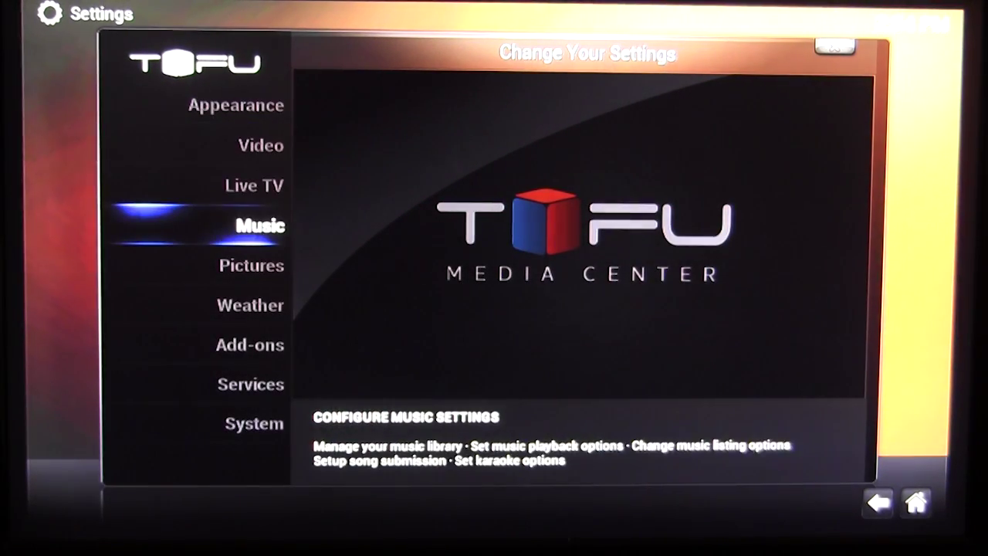
{"action": "key", "text": "Down"}
{"action": "key", "text": "Down"}
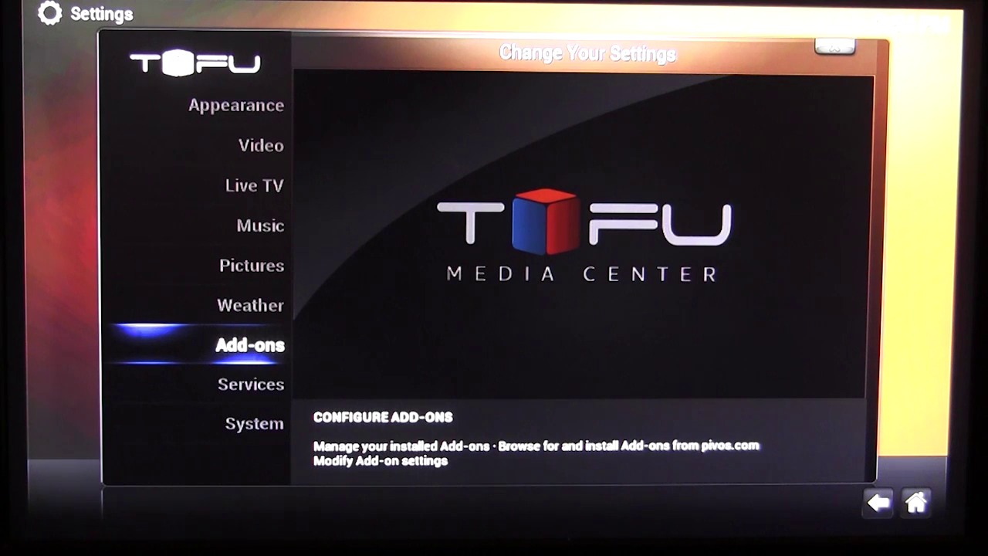
{"action": "key", "text": "Down"}
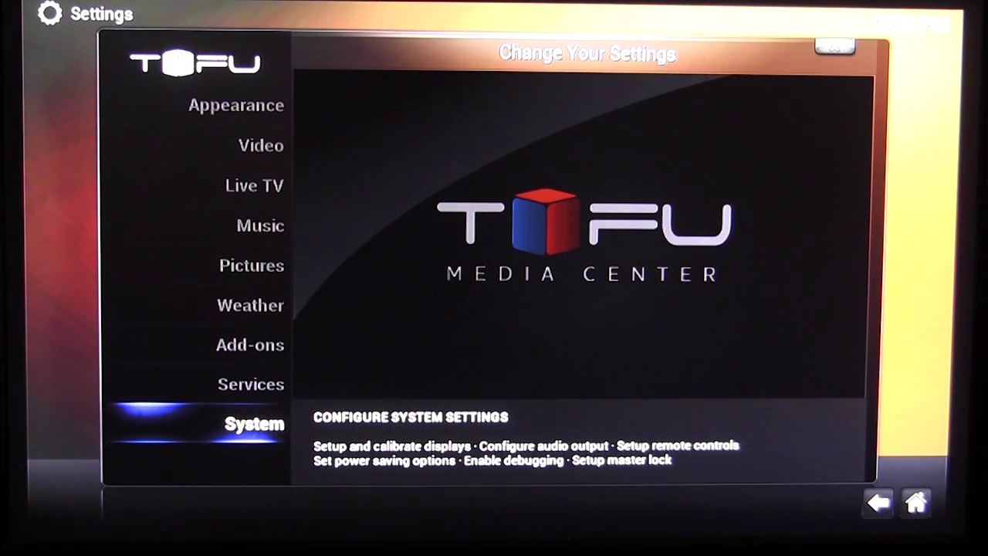
{"action": "key", "text": "Up"}
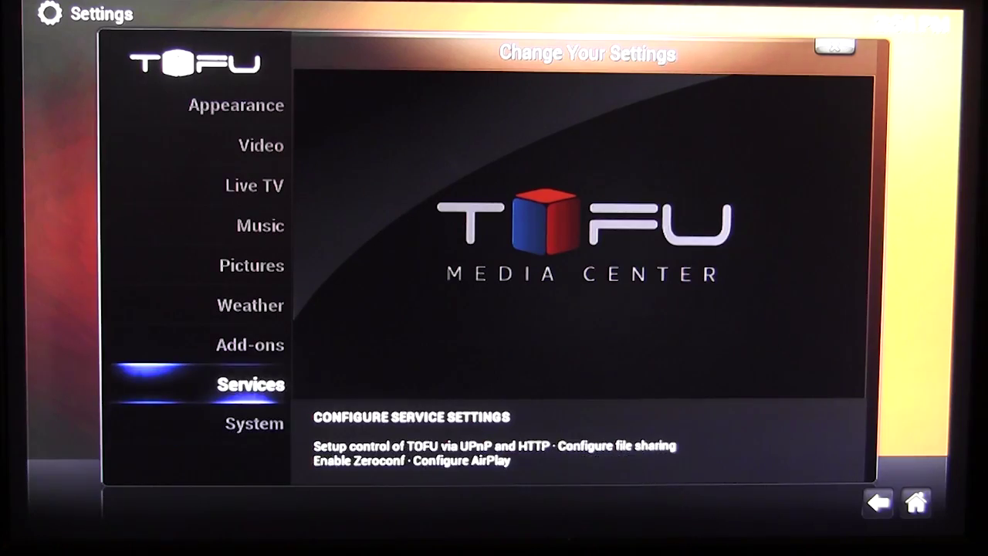
{"action": "key", "text": "Up"}
{"action": "key", "text": "Return"}
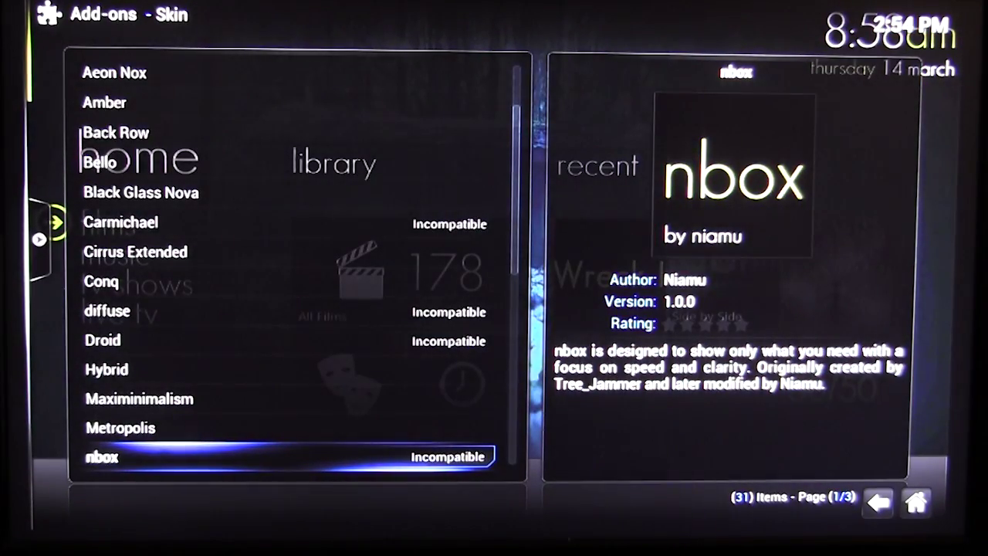
- Browse the skins through re-Touched, Simplicity and Xperience1080, back to SiO2, then return to All Add-ons
{"action": "key", "text": "Down"}
{"action": "key", "text": "Down"}
{"action": "key", "text": "Down"}
{"action": "key", "text": "Down"}
{"action": "key", "text": "Down"}
{"action": "key", "text": "Down"}
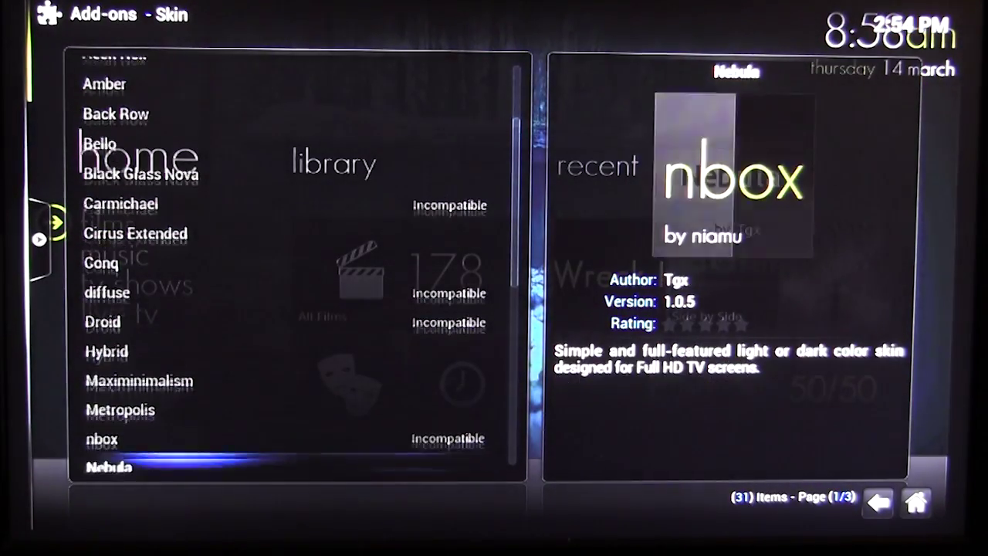
{"action": "key", "text": "Down"}
{"action": "key", "text": "Down"}
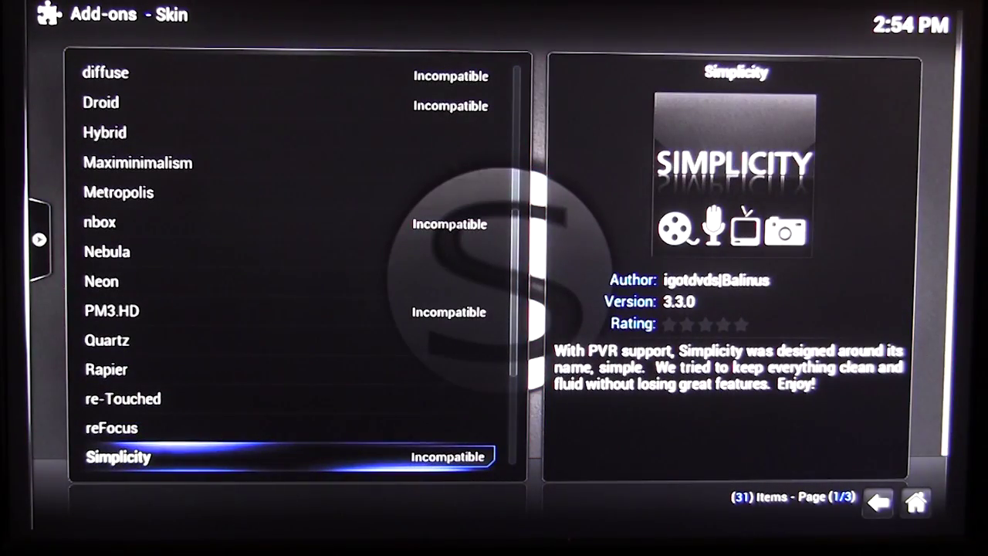
{"action": "key", "text": "Down"}
{"action": "key", "text": "Down"}
{"action": "key", "text": "Down"}
{"action": "key", "text": "Down"}
{"action": "key", "text": "Down"}
{"action": "key", "text": "Down"}
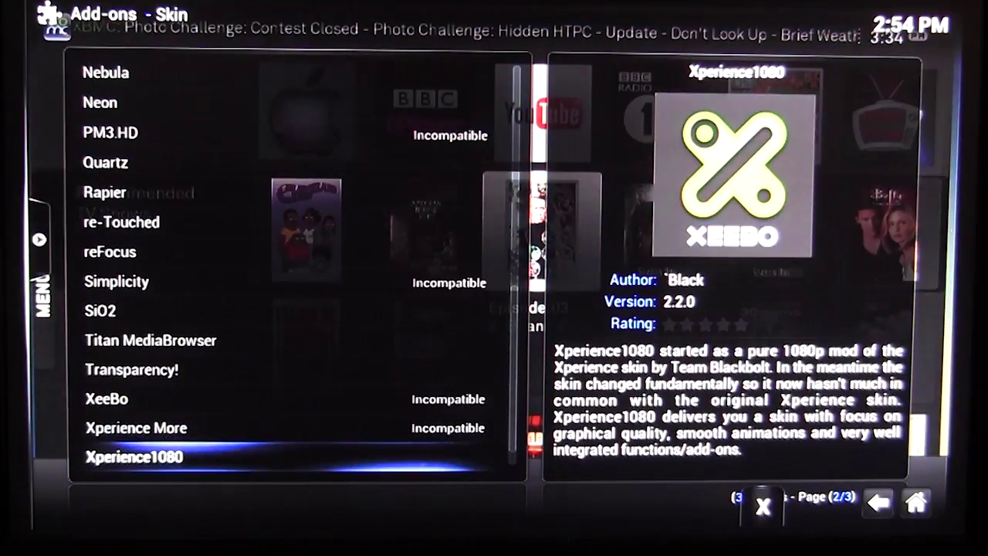
{"action": "key", "text": "Up"}
{"action": "key", "text": "Up"}
{"action": "key", "text": "Up"}
{"action": "key", "text": "Up"}
{"action": "key", "text": "Up"}
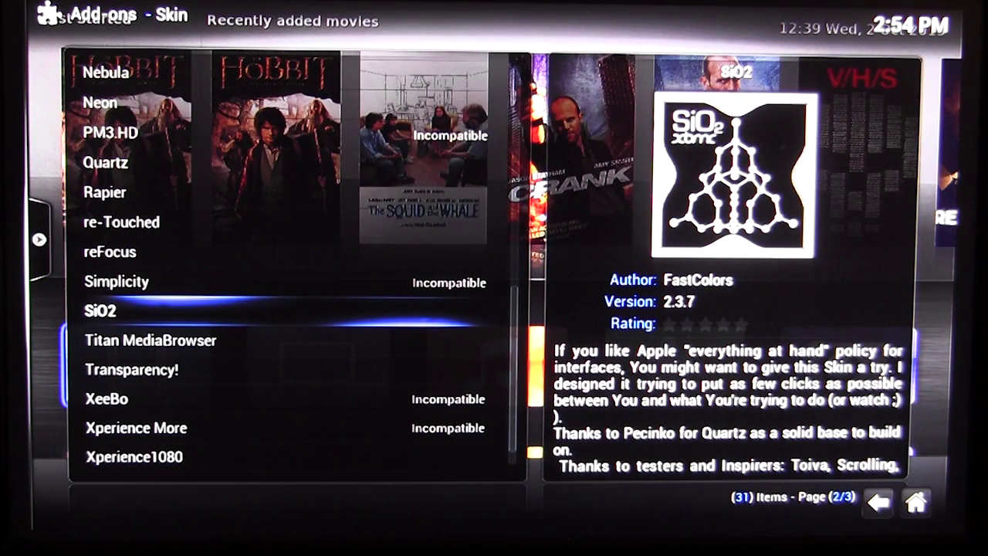
{"action": "key", "text": "Return"}
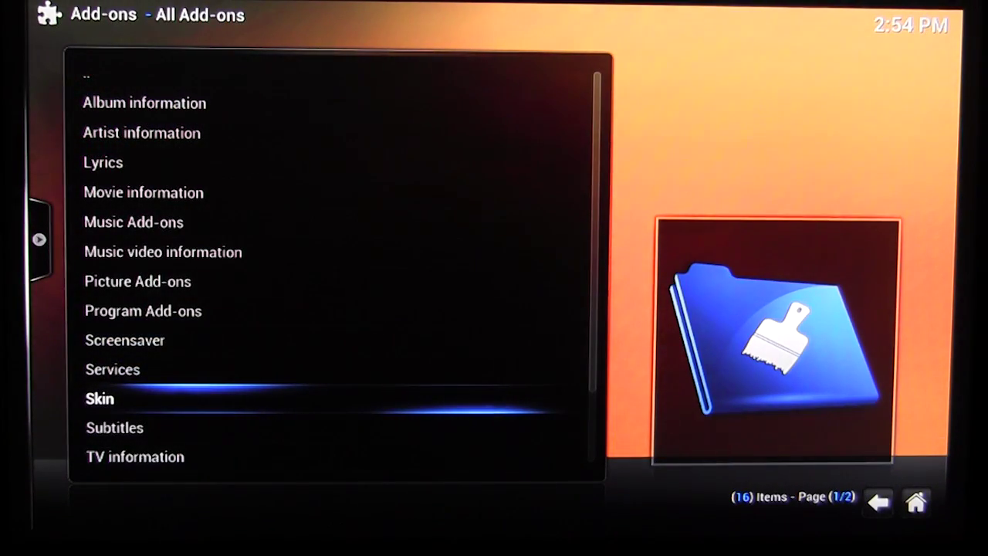
- View the Services add-ons list, then return to All Add-ons
{"action": "key", "text": "Up"}
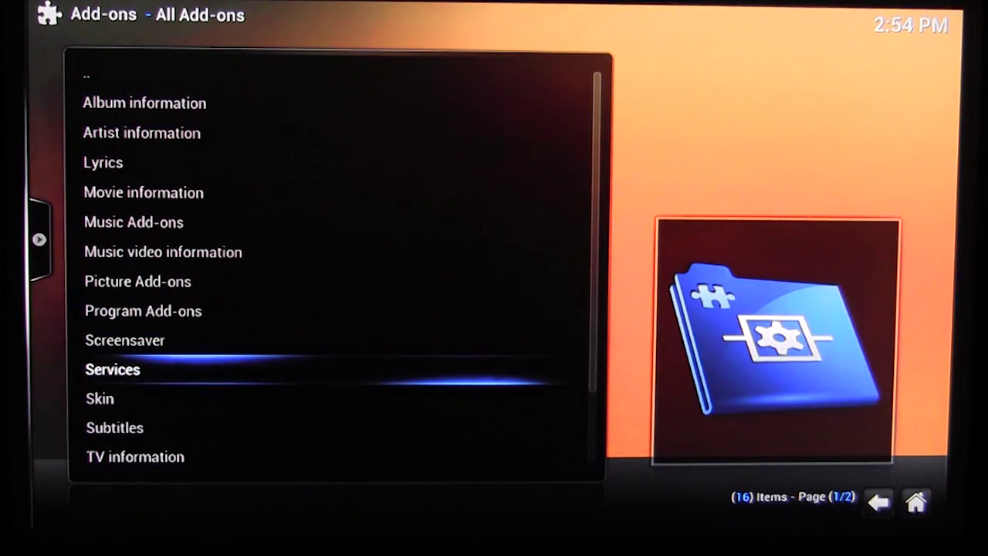
{"action": "key", "text": "Return"}
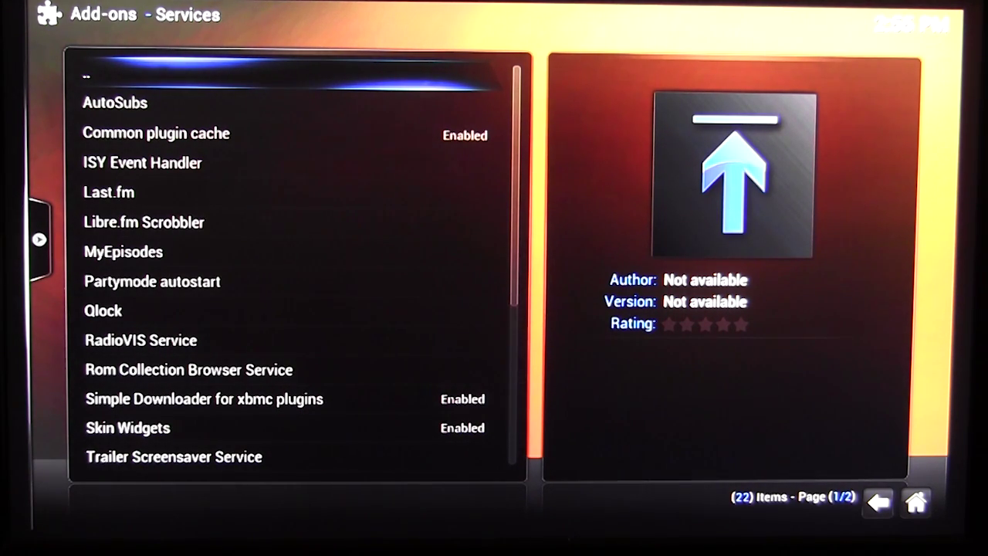
{"action": "key", "text": "Return"}
- Look over the add-on management options, then back out through Settings to the home screen
{"action": "key", "text": "BackSpace"}
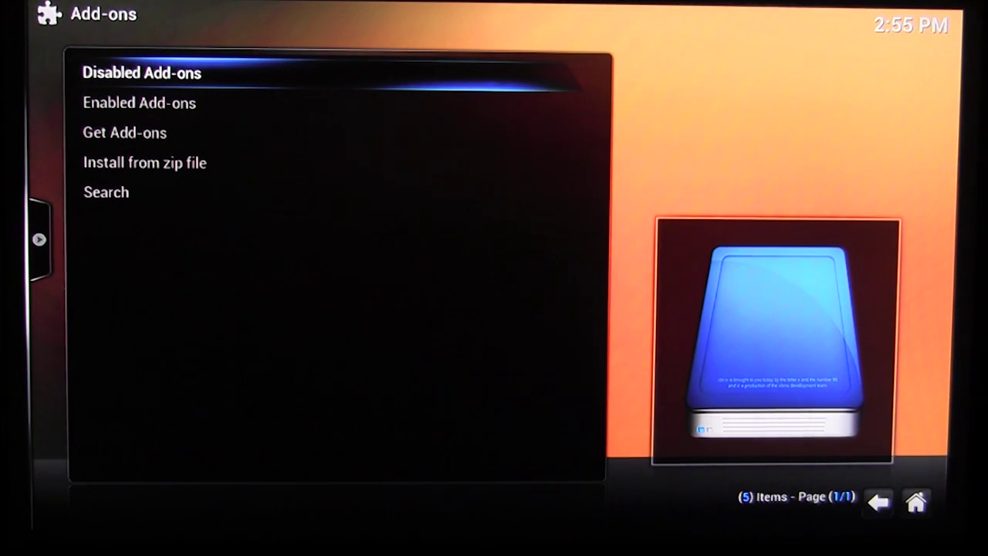
{"action": "key", "text": "Down"}
{"action": "key", "text": "Down"}
{"action": "key", "text": "Down"}
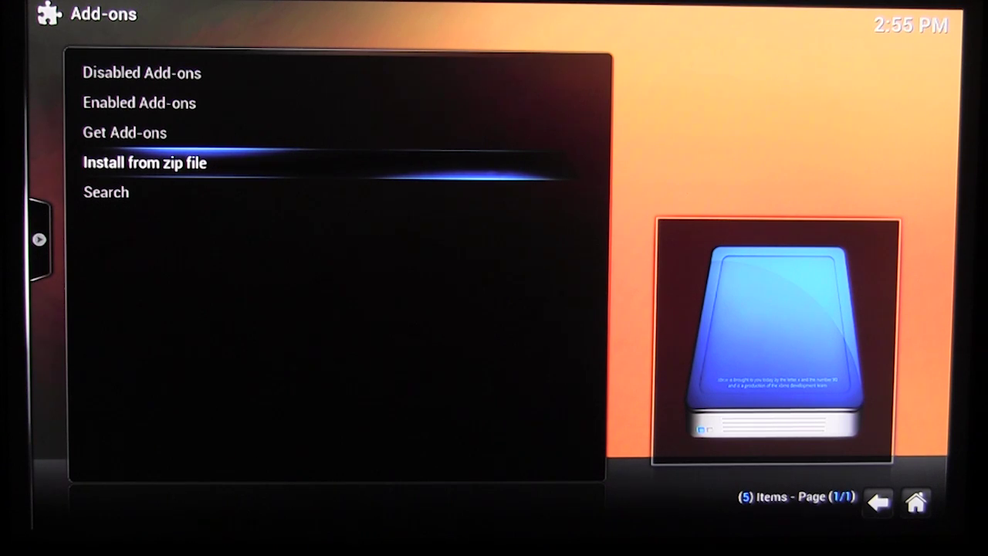
{"action": "key", "text": "Escape"}
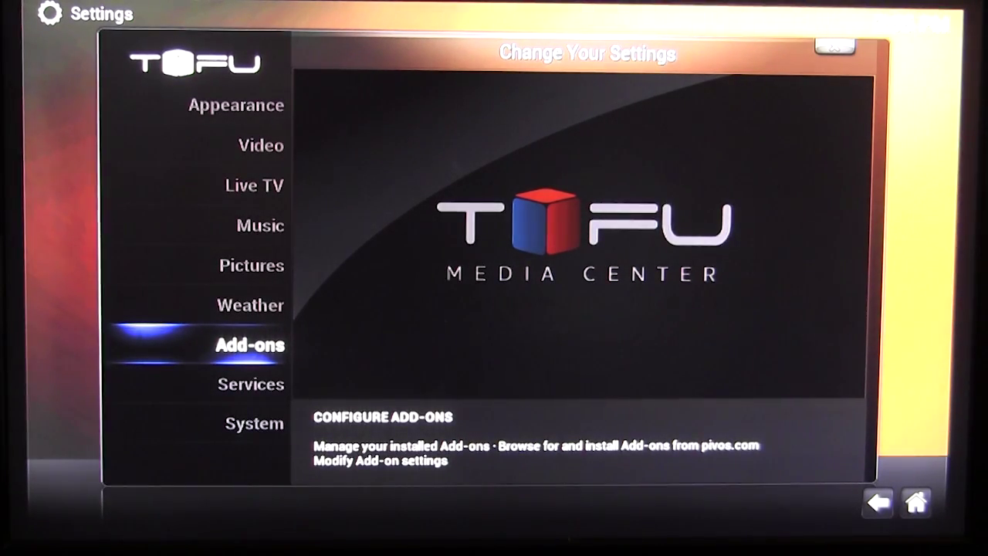
{"action": "key", "text": "Escape"}
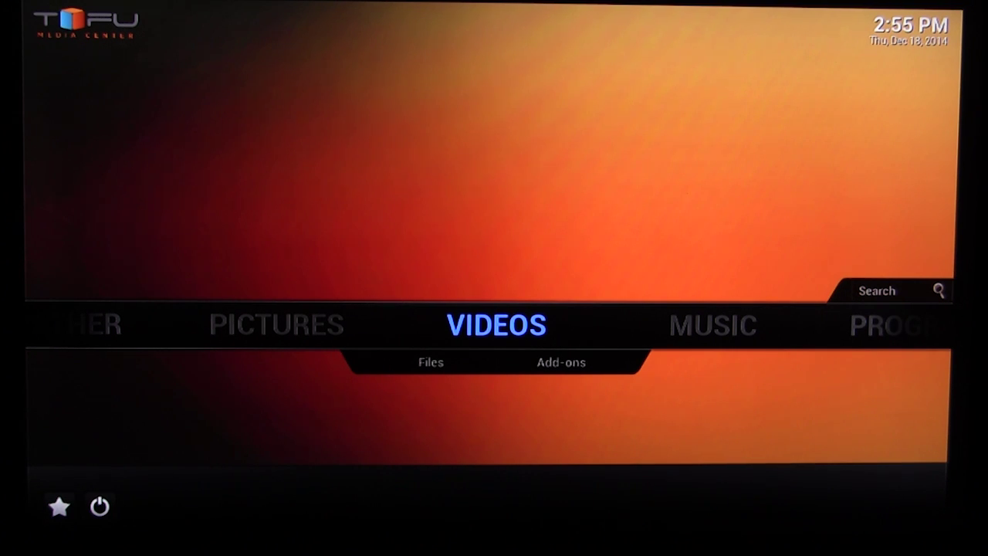
- Enter the Videos section from the home screen
{"action": "key", "text": "Return"}
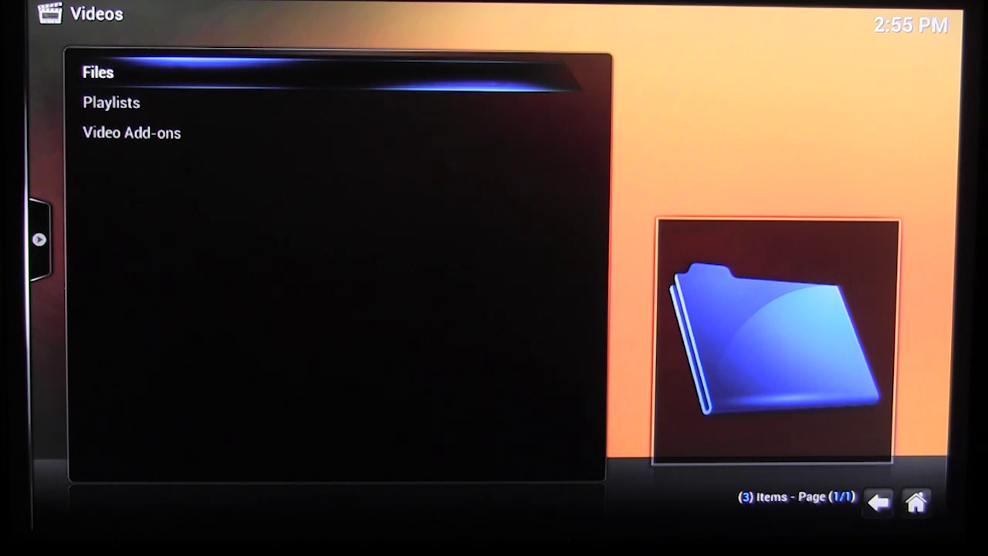
{"action": "key", "text": "Return"}
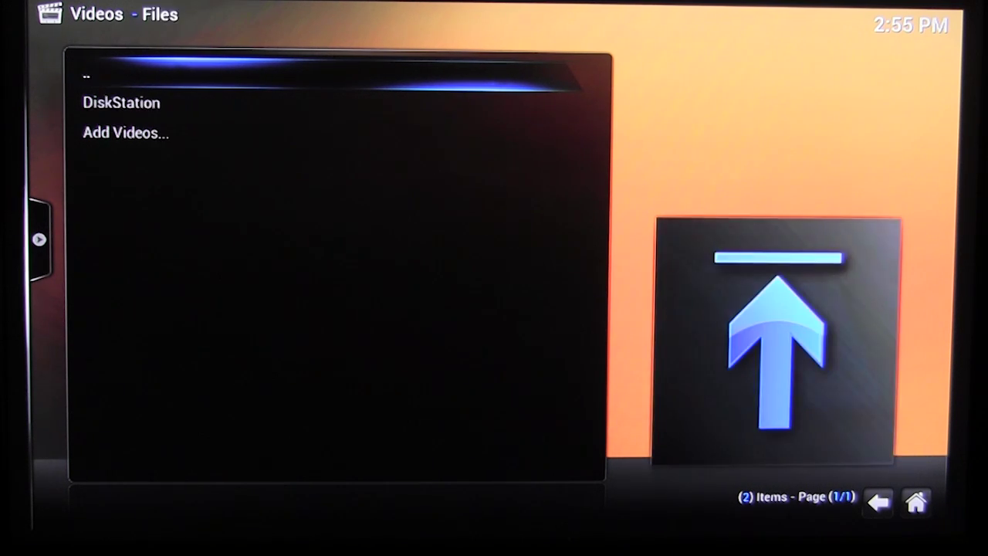
{"action": "key", "text": "Down"}
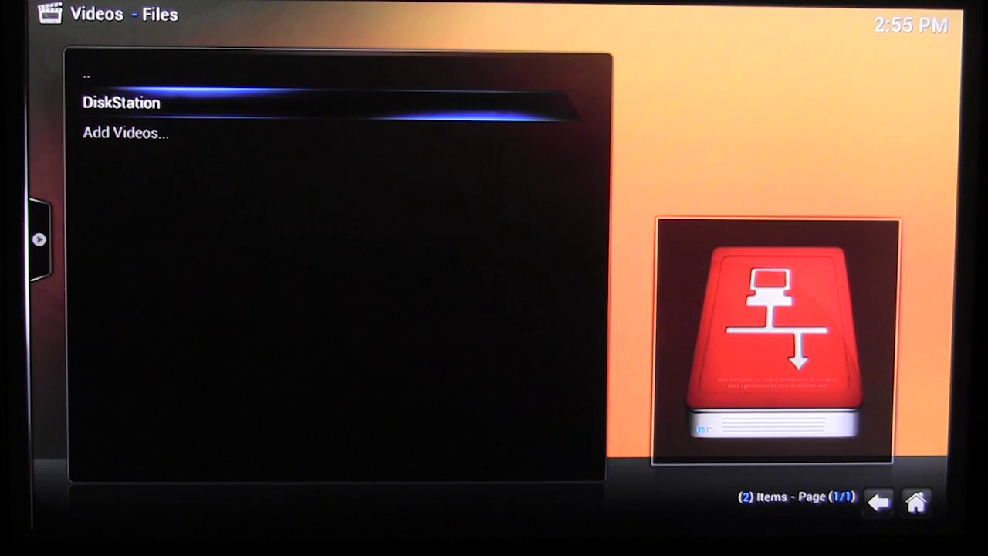
{"action": "key", "text": "Down"}
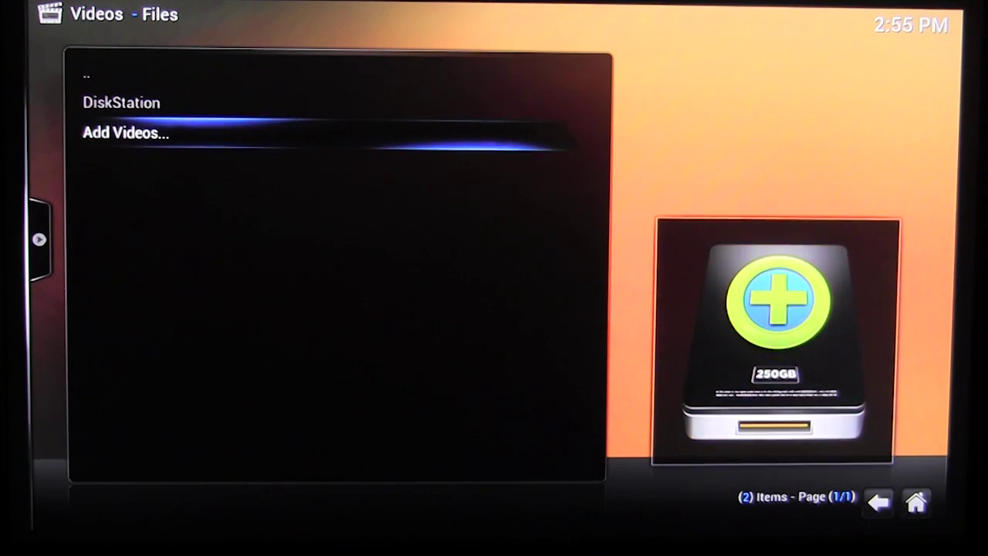
{"action": "key", "text": "Return"}
{"action": "key", "text": "Right"}
{"action": "key", "text": "Return"}
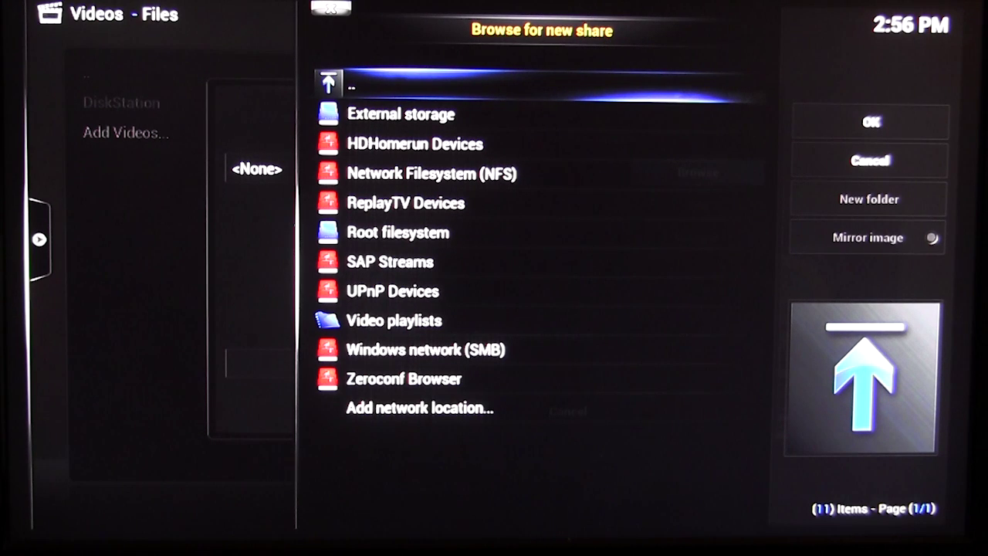
{"action": "key", "text": "Down"}
{"action": "key", "text": "Down"}
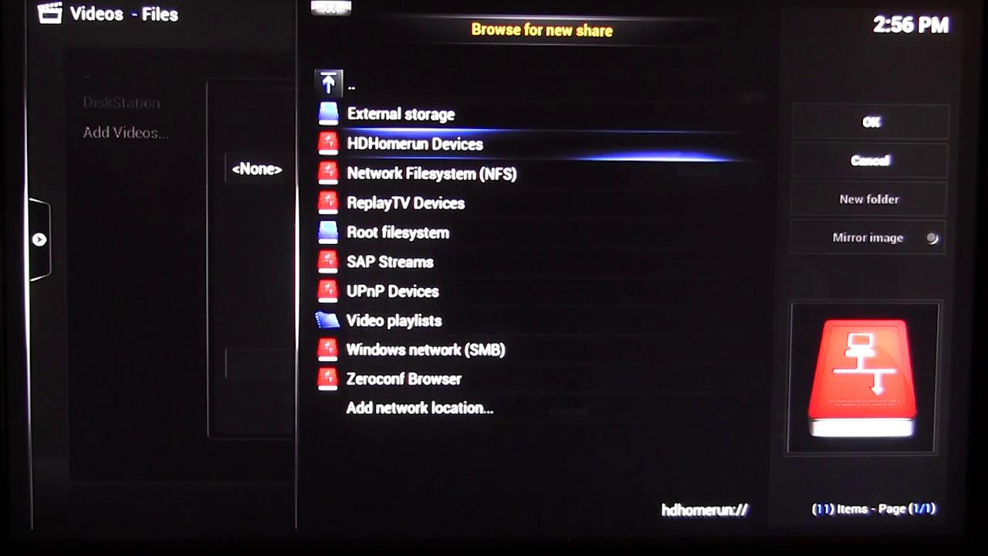
{"action": "key", "text": "Down"}
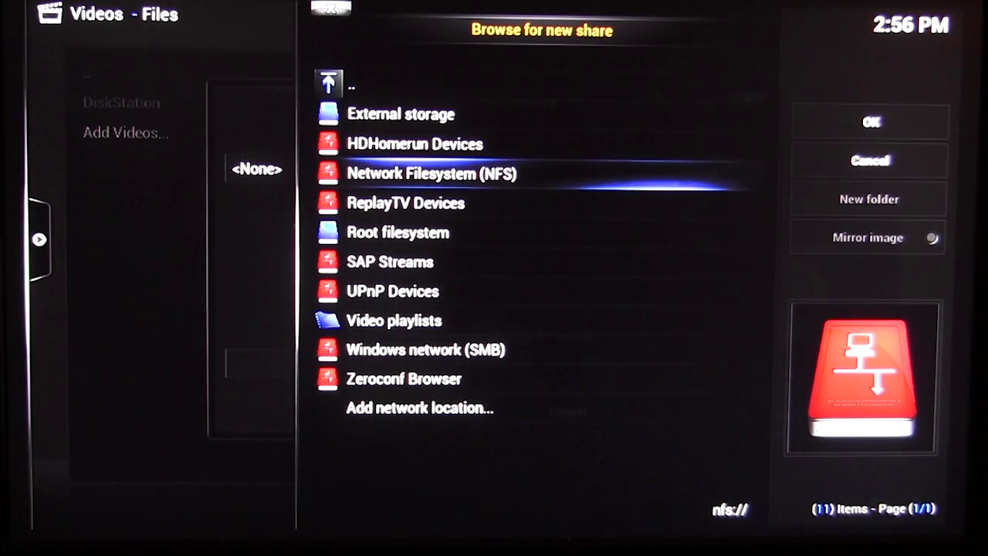
{"action": "key", "text": "Down"}
{"action": "key", "text": "Down"}
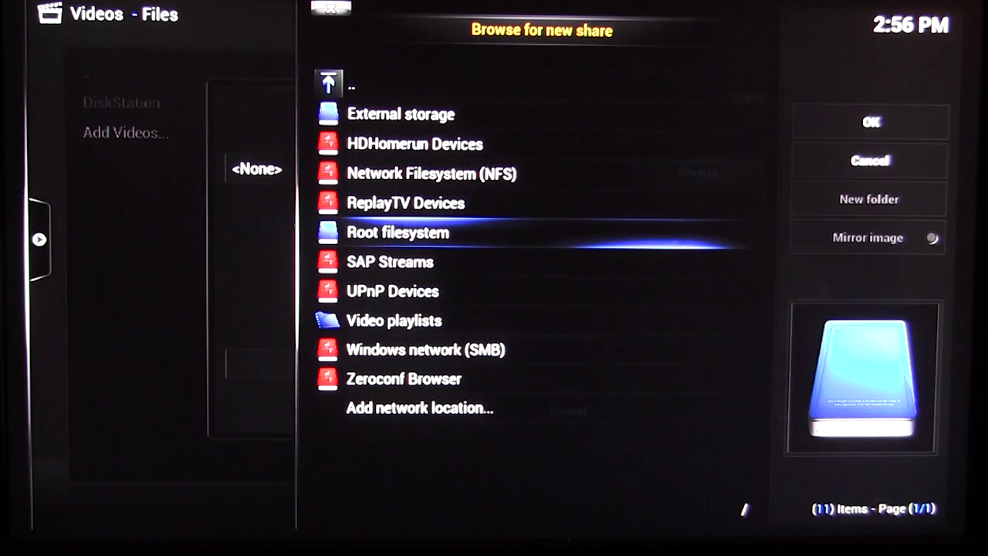
{"action": "key", "text": "Down"}
{"action": "key", "text": "Down"}
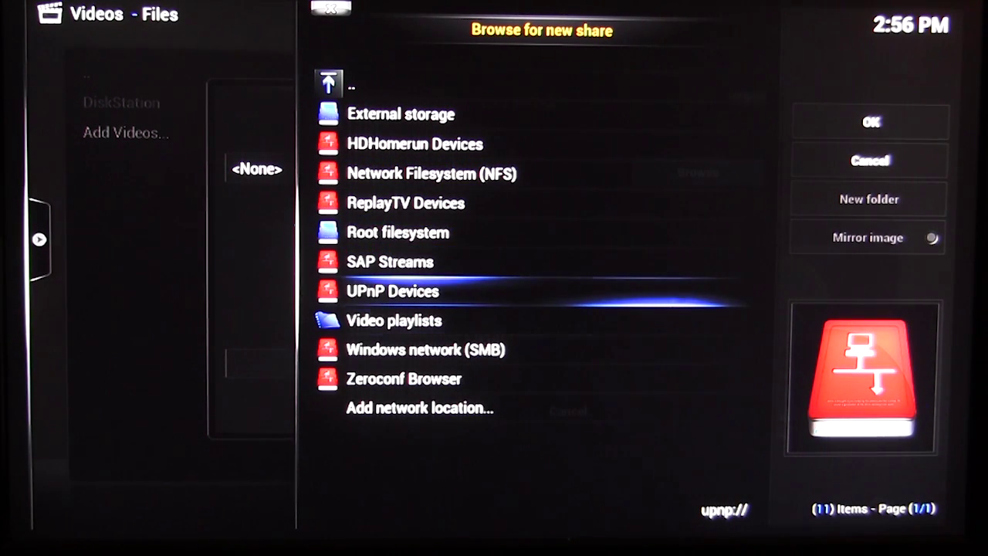
{"action": "key", "text": "Down"}
{"action": "key", "text": "Down"}
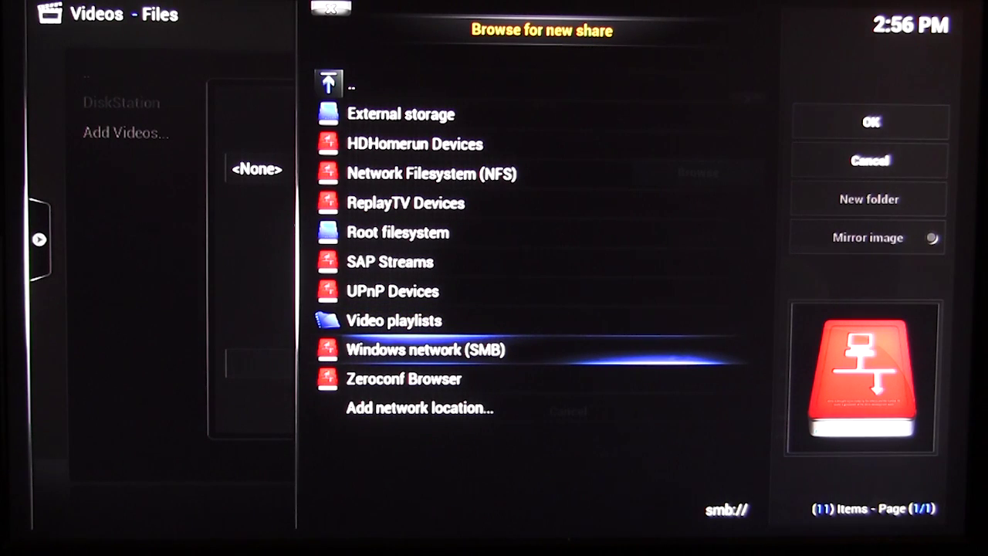
{"action": "key", "text": "Down"}
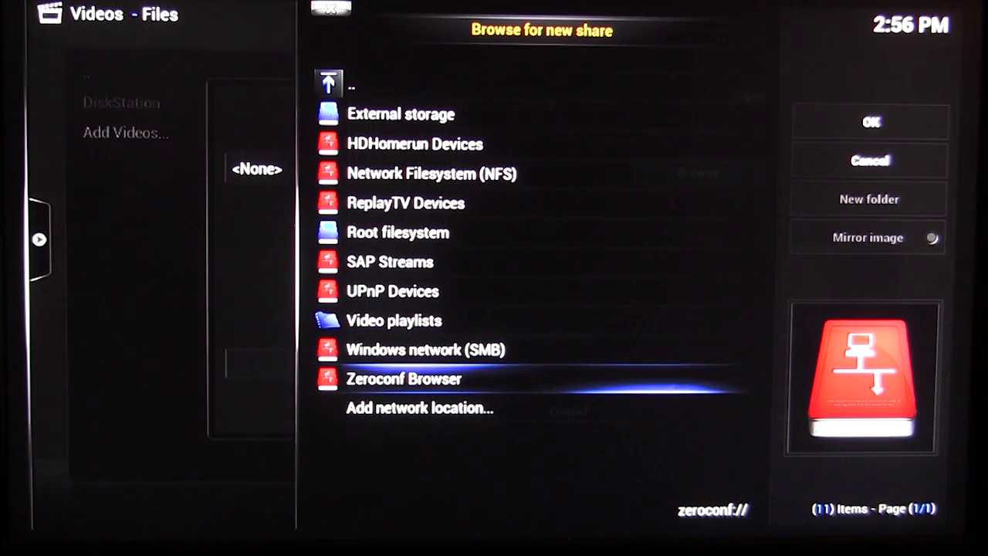
{"action": "key", "text": "Down"}
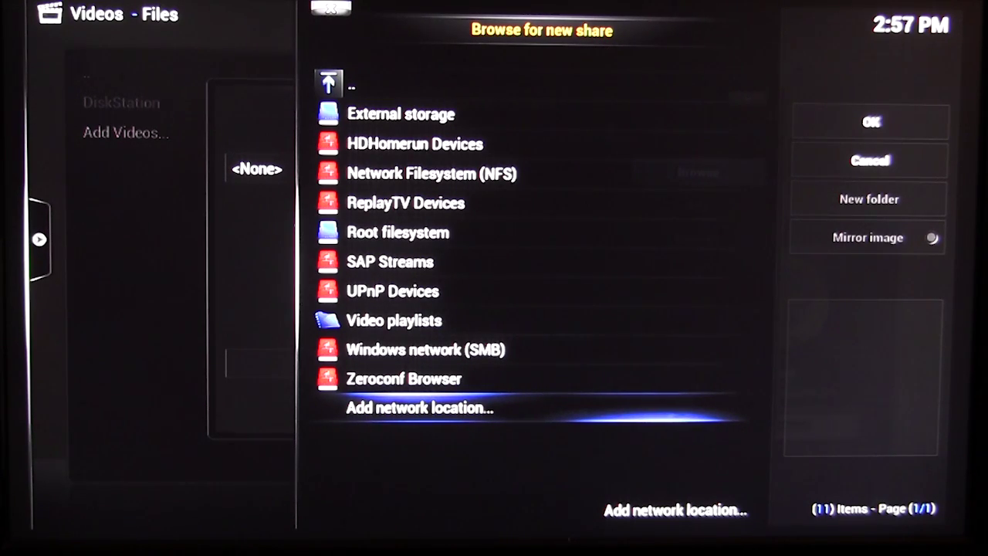
- Cancel the add-video-source dialog and return to the home screen
{"action": "key", "text": "Escape"}
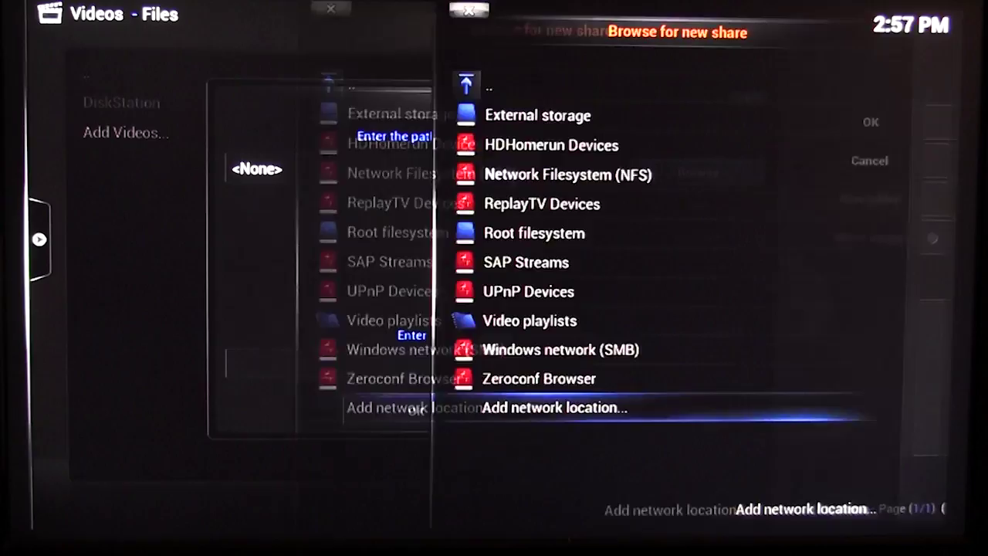
{"action": "key", "text": "Escape"}
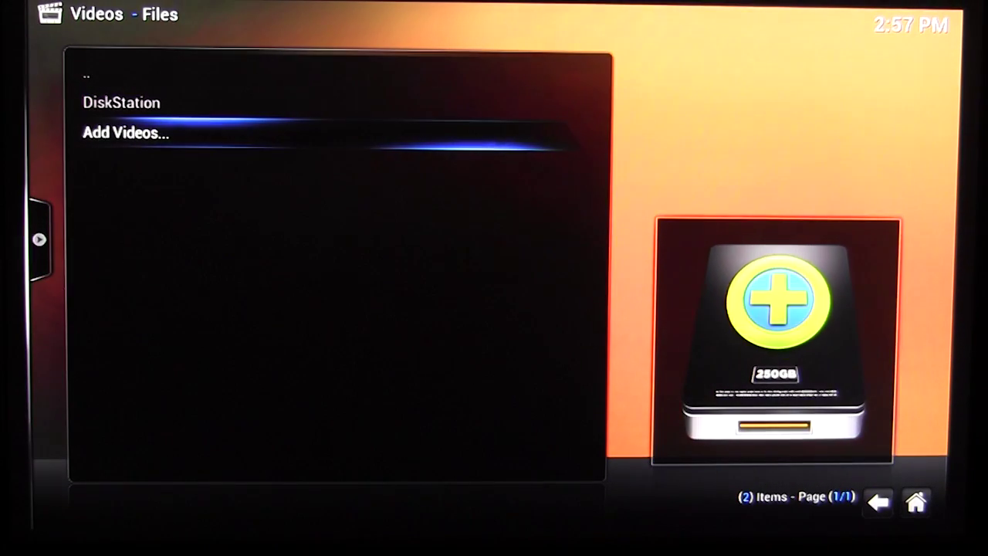
{"action": "key", "text": "BackSpace"}
{"action": "key", "text": "BackSpace"}
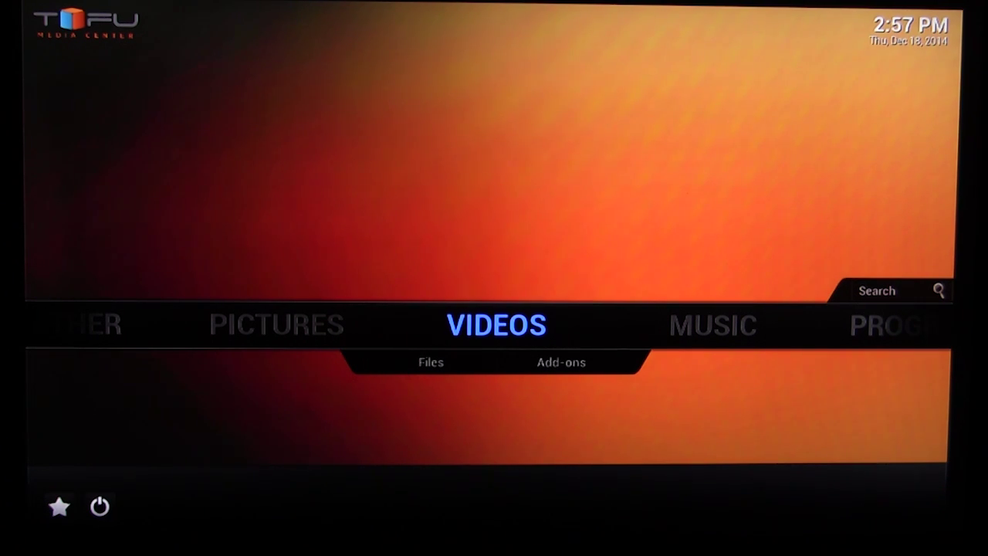
- Open Videos > Video Add-ons to list the eight installed add-ons
{"action": "key", "text": "Return"}
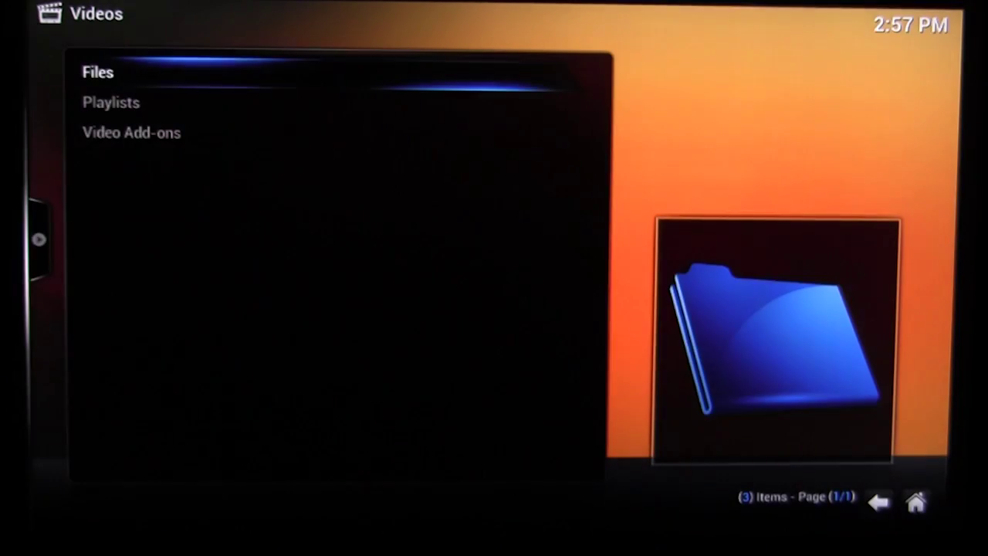
{"action": "key", "text": "Down"}
{"action": "key", "text": "Down"}
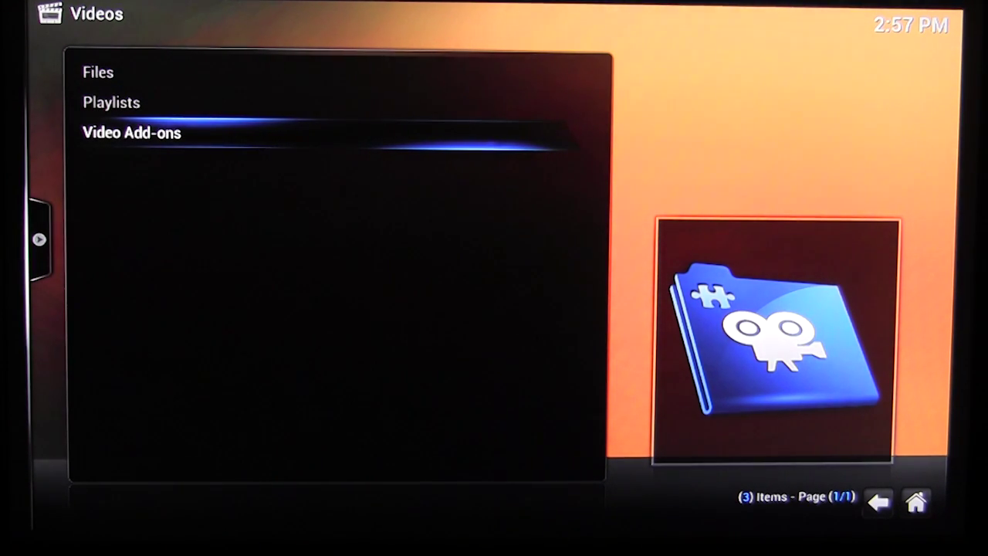
{"action": "key", "text": "Down"}
{"action": "key", "text": "Down"}
{"action": "key", "text": "Down"}
{"action": "key", "text": "Return"}
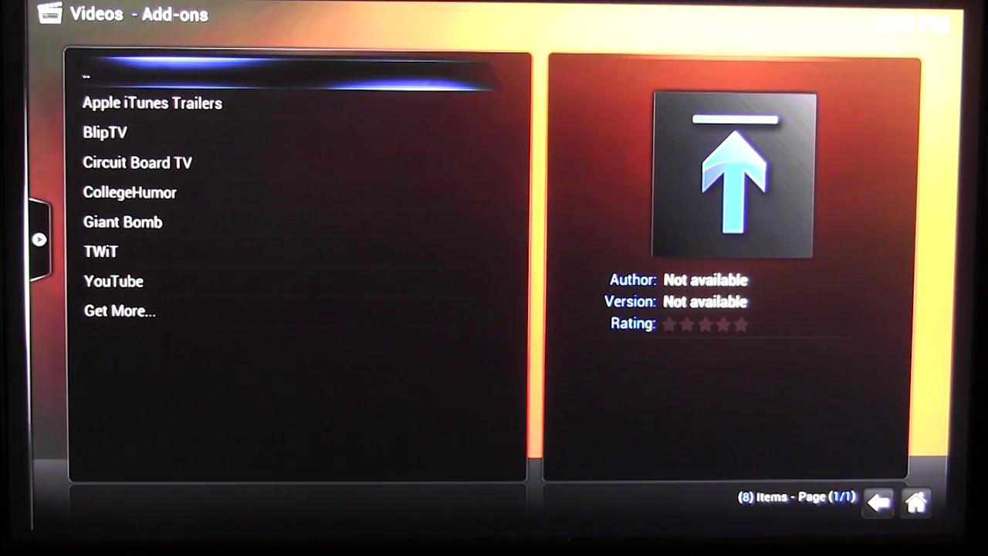
- Check the BlipTV and Giant Bomb add-on details, then open Get More... for the 304-item catalogue
{"action": "key", "text": "Down"}
{"action": "key", "text": "Down"}
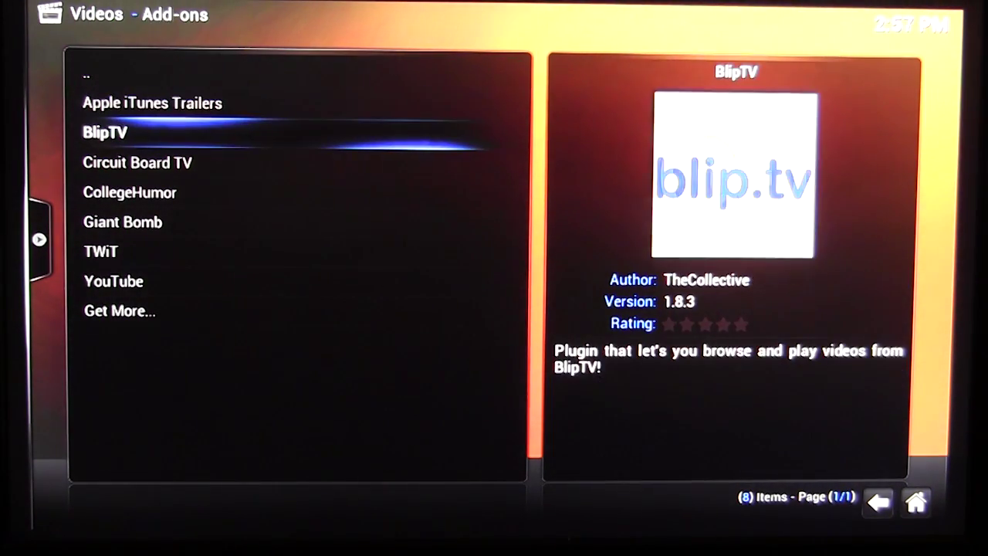
{"action": "key", "text": "Down"}
{"action": "key", "text": "Down"}
{"action": "key", "text": "Down"}
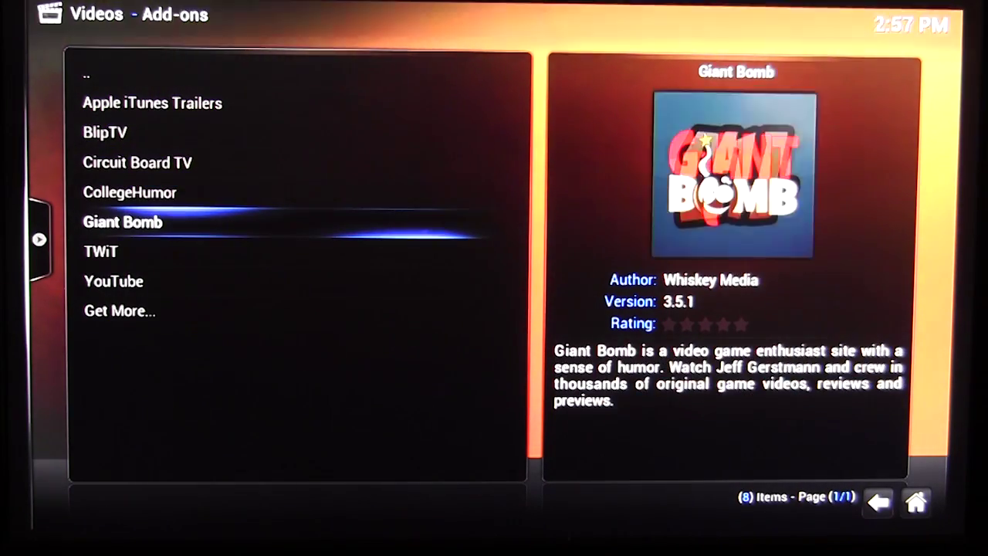
{"action": "key", "text": "Down"}
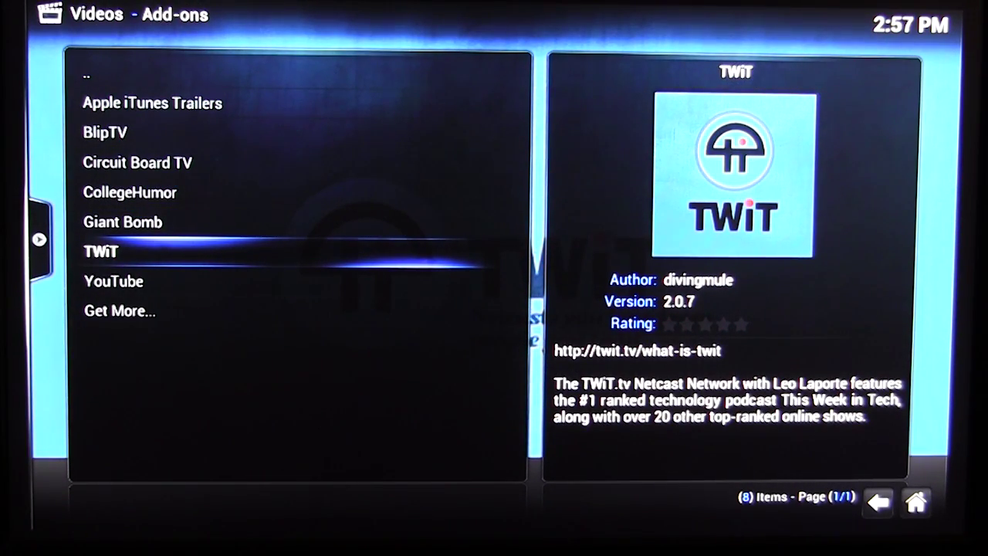
{"action": "key", "text": "Down"}
{"action": "key", "text": "Down"}
{"action": "key", "text": "Down"}
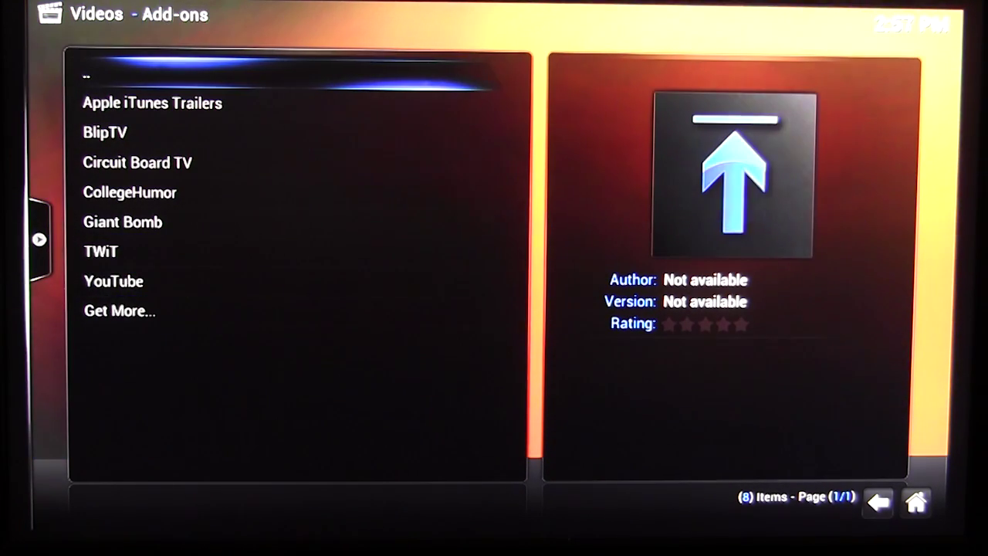
{"action": "key", "text": "Up"}
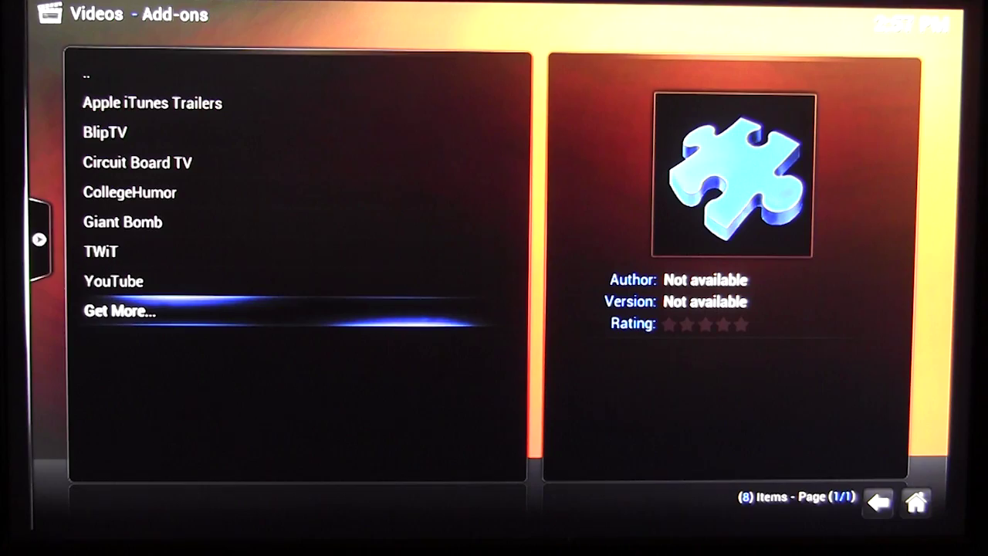
{"action": "key", "text": "Return"}
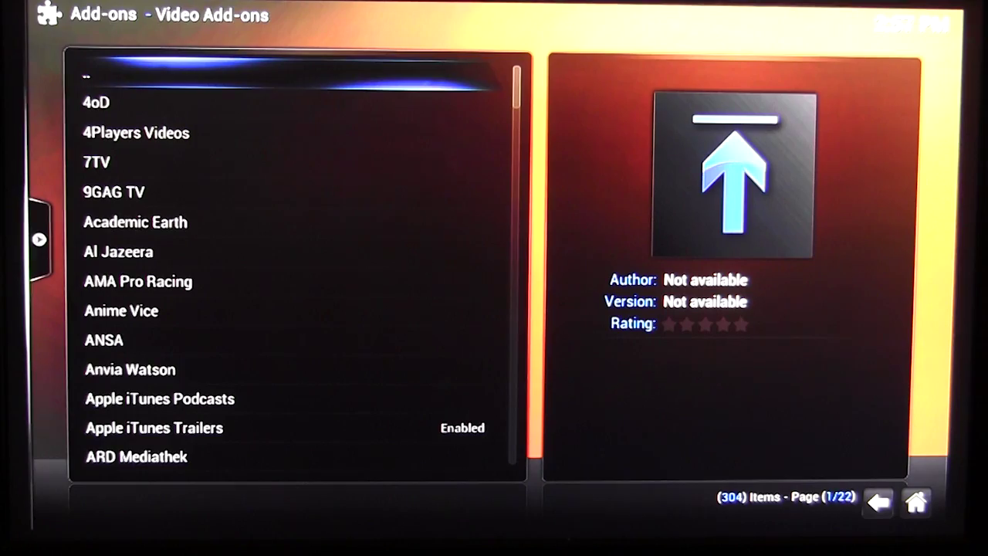
- Scroll the video add-on catalogue from Al Jazeera down to CBSnews.com and open its details
{"action": "key", "text": "Down"}
{"action": "key", "text": "Down"}
{"action": "key", "text": "Down"}
{"action": "key", "text": "Down"}
{"action": "key", "text": "Down"}
{"action": "key", "text": "Down"}
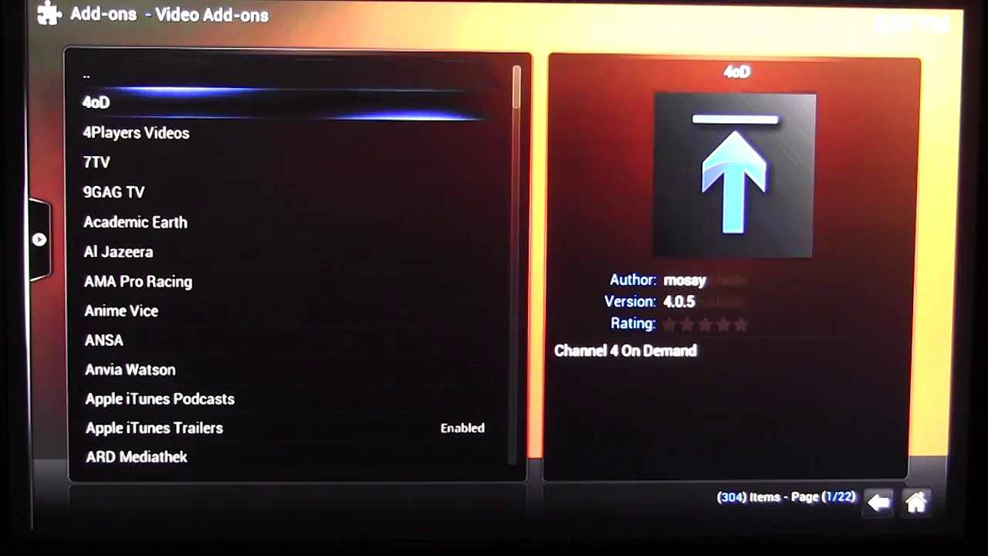
{"action": "key", "text": "Down"}
{"action": "key", "text": "Down"}
{"action": "key", "text": "Down"}
{"action": "key", "text": "Down"}
{"action": "key", "text": "Down"}
{"action": "key", "text": "Down"}
{"action": "key", "text": "Down"}
{"action": "key", "text": "Down"}
{"action": "key", "text": "Down"}
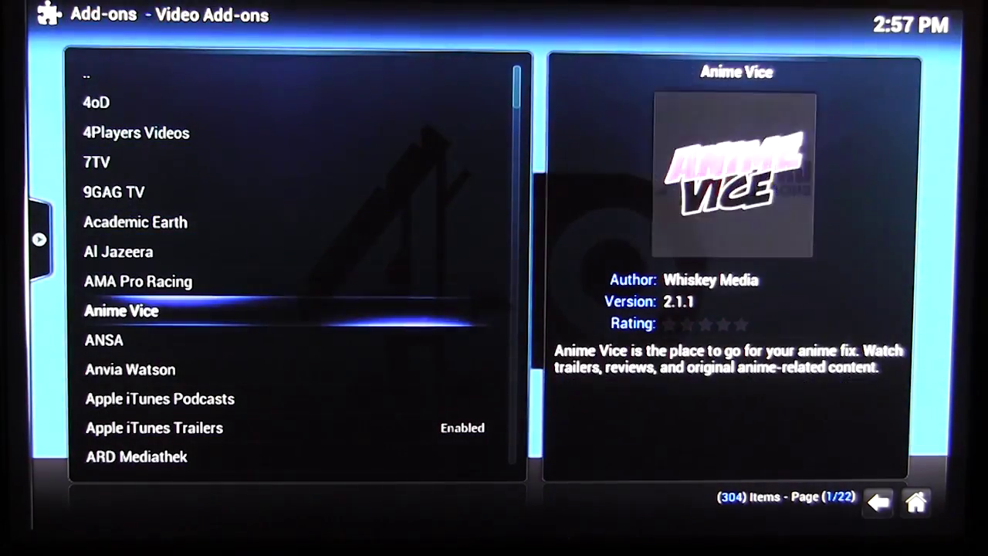
{"action": "key", "text": "Down"}
{"action": "key", "text": "Down"}
{"action": "key", "text": "Down"}
{"action": "key", "text": "Down"}
{"action": "key", "text": "Down"}
{"action": "key", "text": "Down"}
{"action": "key", "text": "Down"}
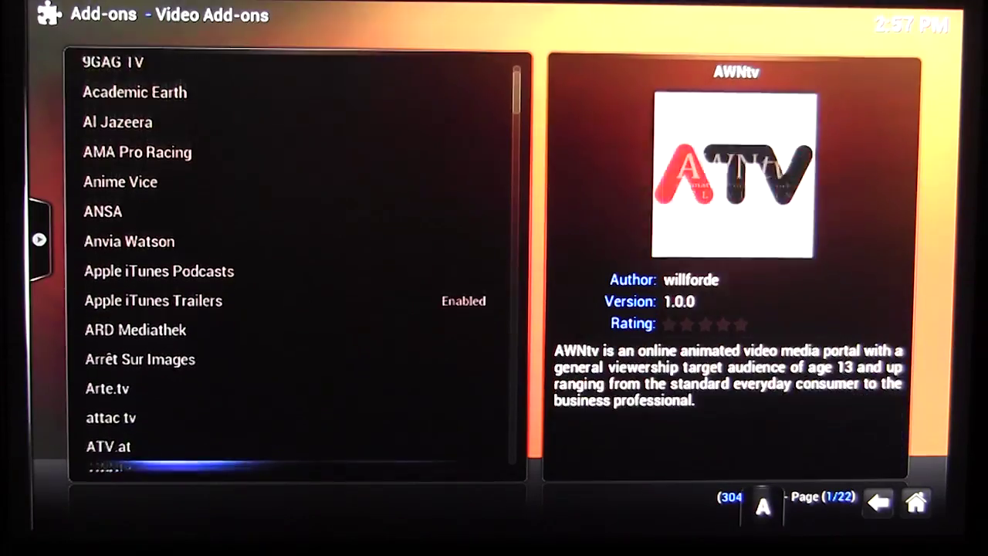
{"action": "key", "text": "Down"}
{"action": "key", "text": "Down"}
{"action": "key", "text": "Down"}
{"action": "key", "text": "Down"}
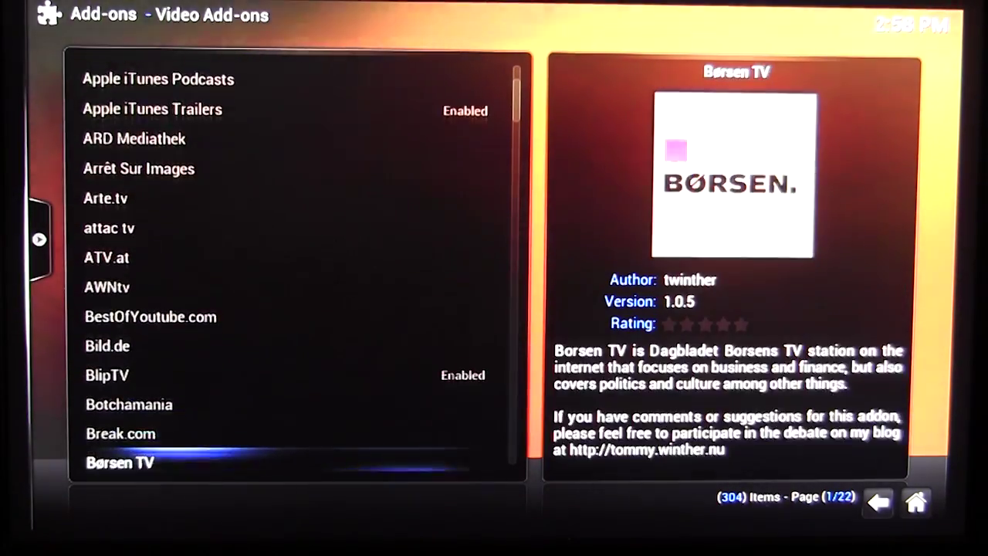
{"action": "key", "text": "Down"}
{"action": "key", "text": "Down"}
{"action": "key", "text": "Down"}
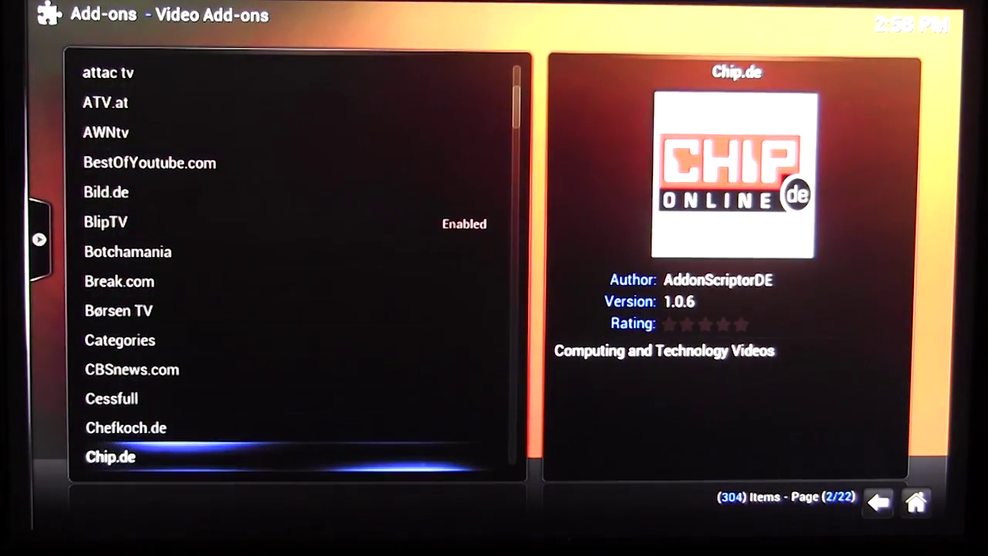
{"action": "key", "text": "Down"}
{"action": "key", "text": "Down"}
{"action": "key", "text": "Up"}
{"action": "key", "text": "Up"}
{"action": "key", "text": "Up"}
{"action": "key", "text": "Up"}
{"action": "key", "text": "Up"}
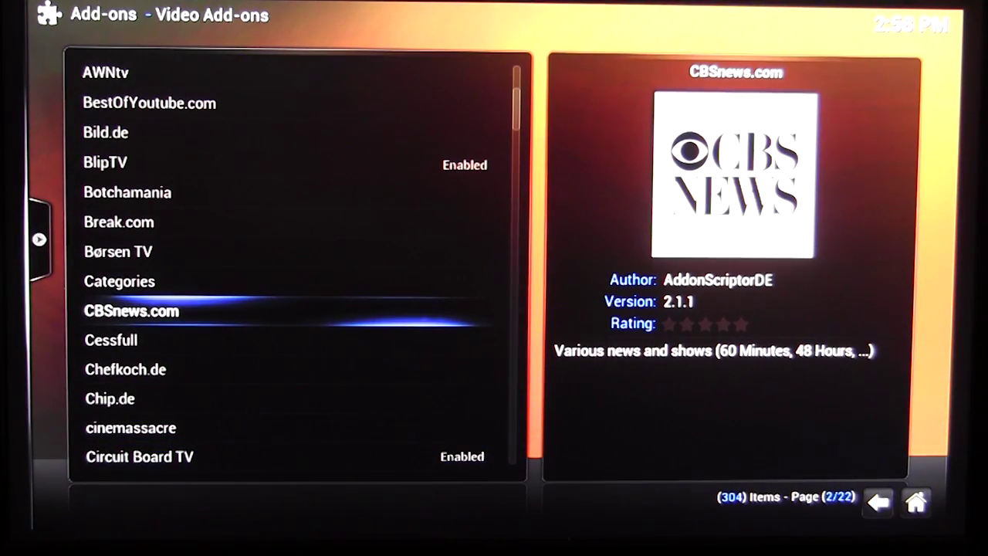
{"action": "key", "text": "Return"}
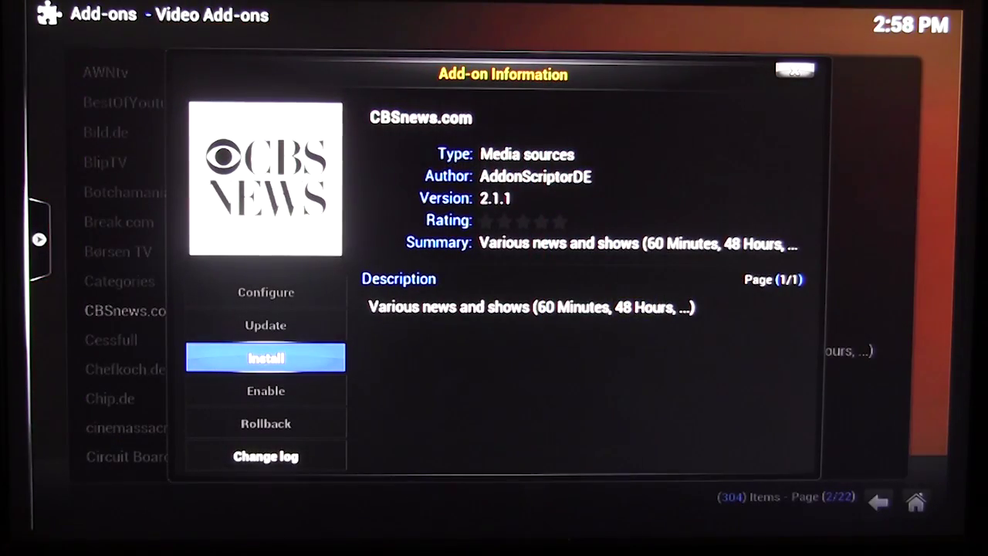
- Install CBSnews.com 2.1.1 and find it in the installed video add-ons list
{"action": "key", "text": "Return"}
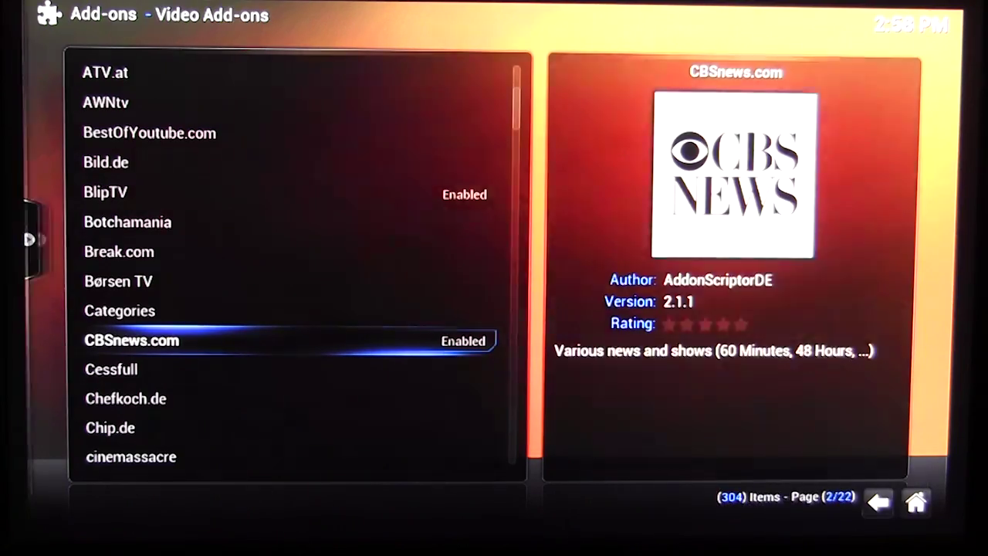
{"action": "key", "text": "BackSpace"}
{"action": "key", "text": "Up"}
{"action": "key", "text": "Up"}
{"action": "key", "text": "Up"}
{"action": "key", "text": "Up"}
{"action": "key", "text": "Up"}
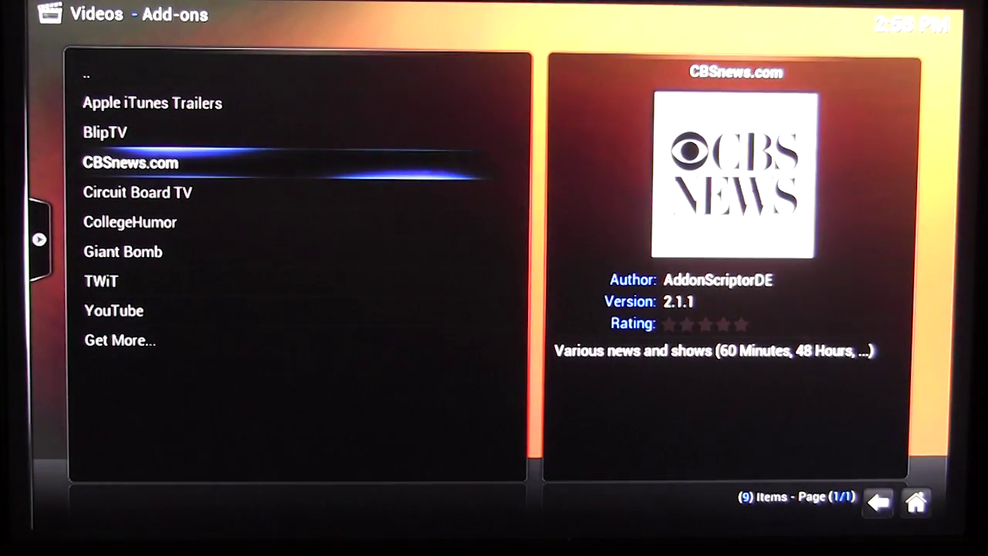
{"action": "key", "text": "Return"}
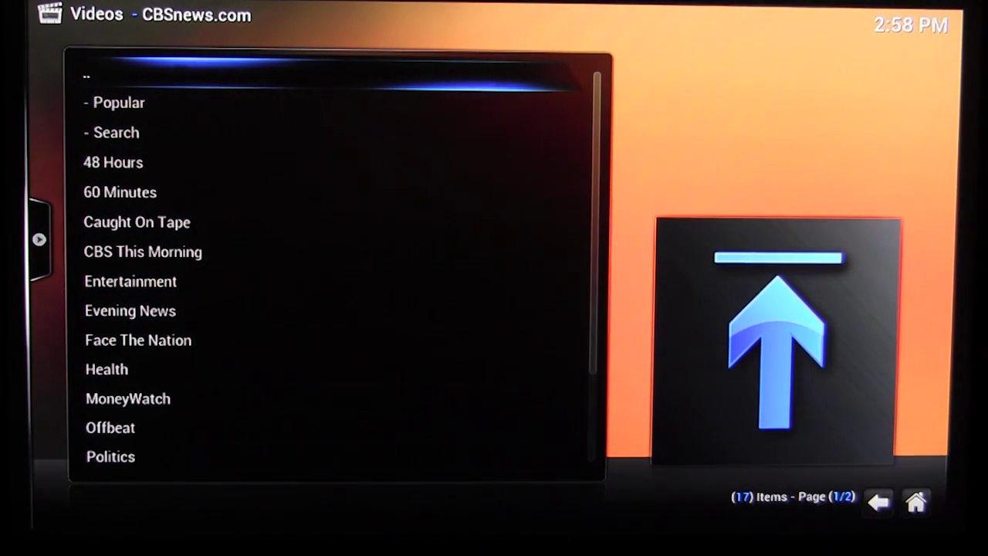
{"action": "key", "text": "Down"}
{"action": "key", "text": "Down"}
{"action": "key", "text": "Down"}
{"action": "key", "text": "Down"}
{"action": "key", "text": "Down"}
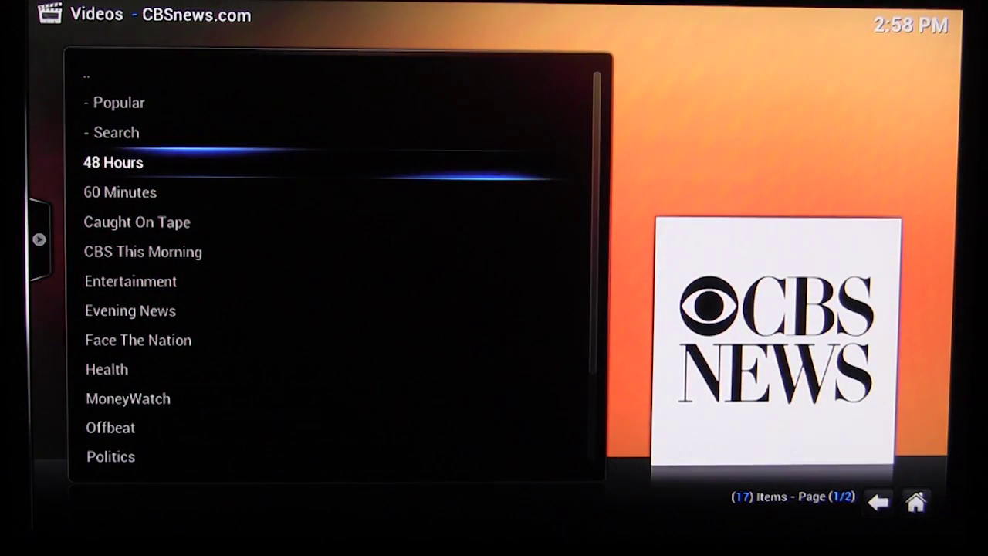
{"action": "key", "text": "Down"}
{"action": "key", "text": "Down"}
{"action": "key", "text": "Down"}
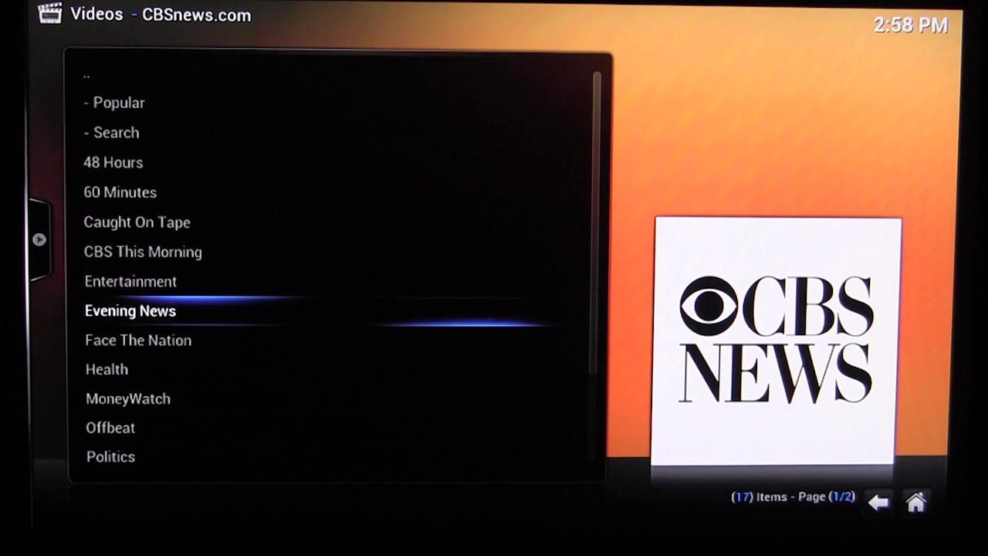
{"action": "key", "text": "Up"}
{"action": "key", "text": "Up"}
{"action": "key", "text": "Up"}
{"action": "key", "text": "Up"}
{"action": "key", "text": "Up"}
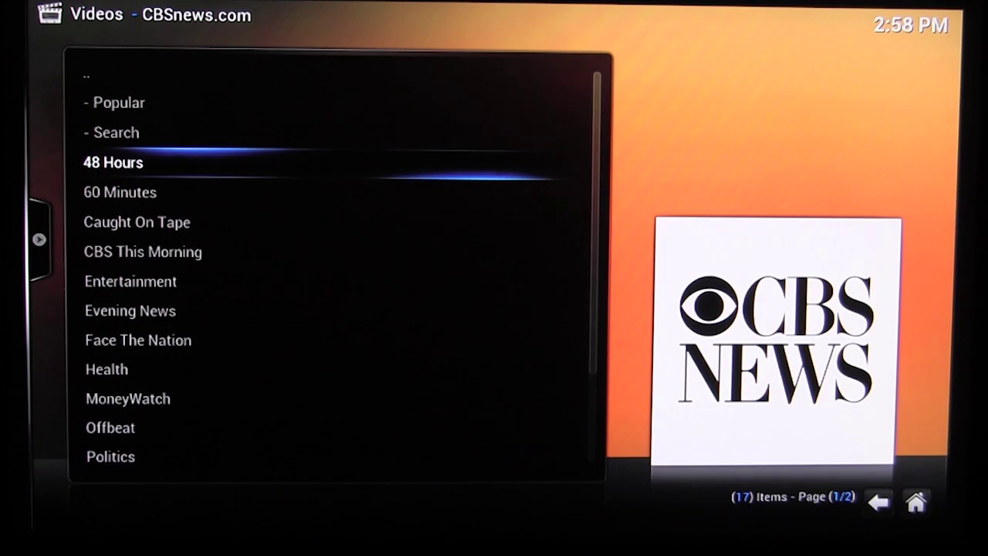
{"action": "key", "text": "BackSpace"}
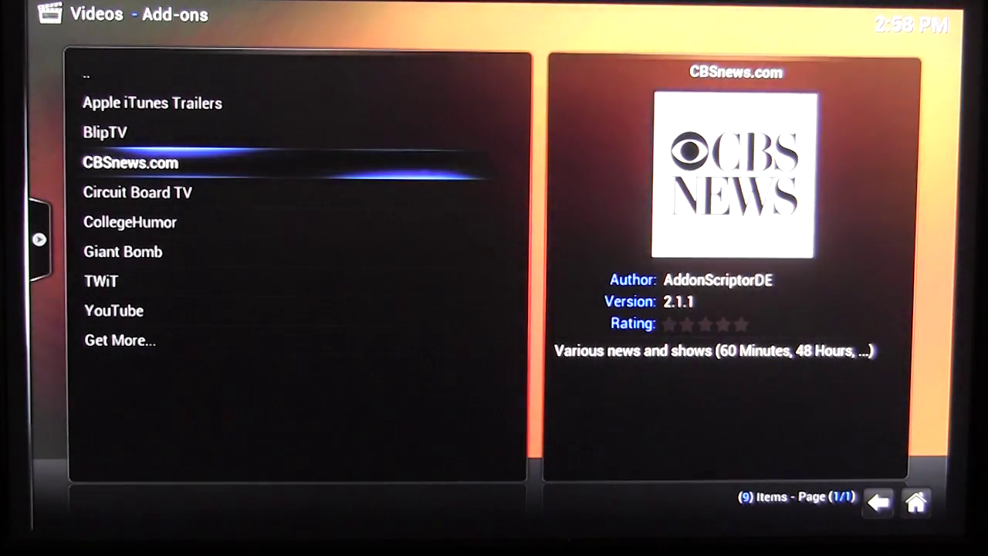
{"action": "key", "text": "Down"}
{"action": "key", "text": "Down"}
{"action": "key", "text": "Down"}
{"action": "key", "text": "Down"}
{"action": "key", "text": "Down"}
{"action": "key", "text": "Down"}
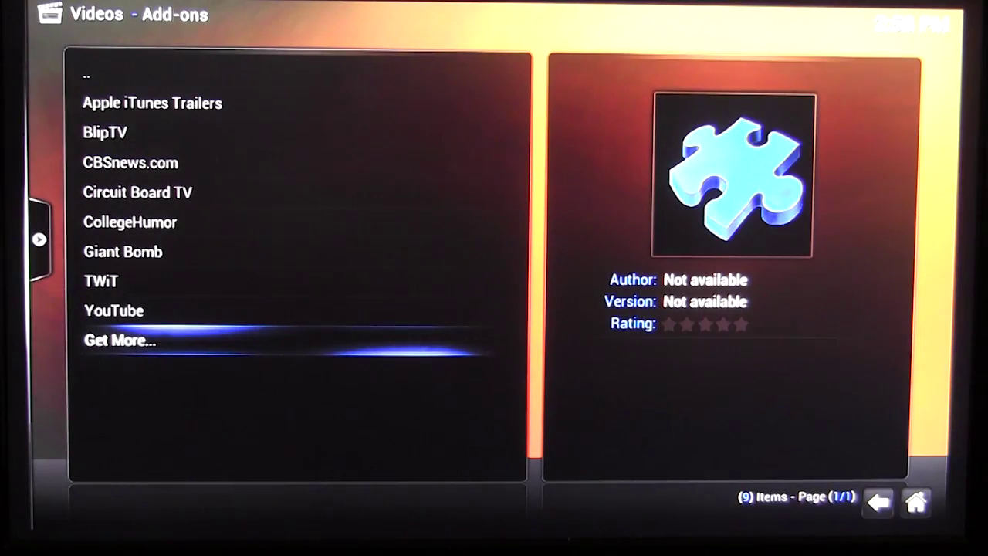
- Browse the Get More video add-ons catalogue down to GamestarVideo, then back out to the home screen
{"action": "key", "text": "Return"}
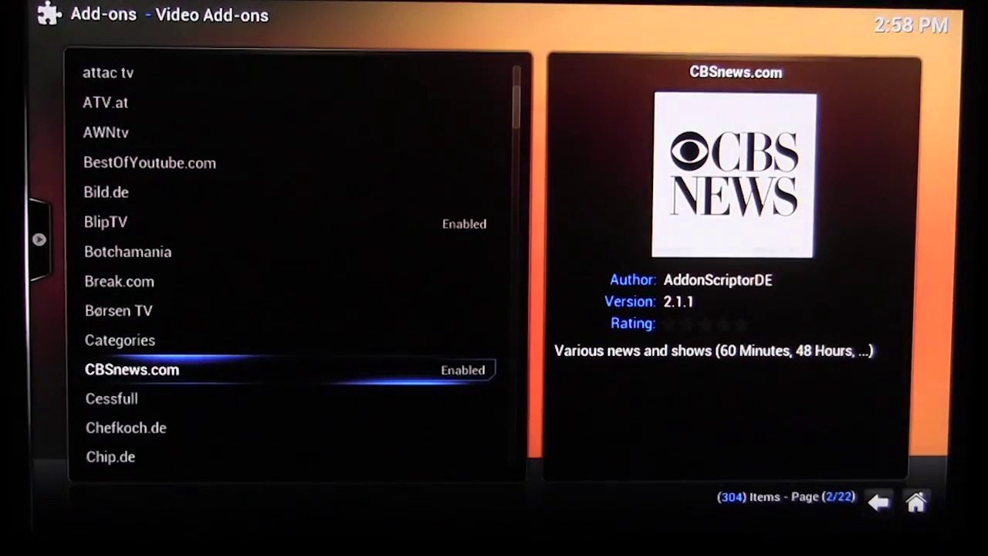
{"action": "key", "text": "Down"}
{"action": "key", "text": "Down"}
{"action": "key", "text": "Down"}
{"action": "key", "text": "Down"}
{"action": "key", "text": "Down"}
{"action": "key", "text": "Down"}
{"action": "key", "text": "Down"}
{"action": "key", "text": "Down"}
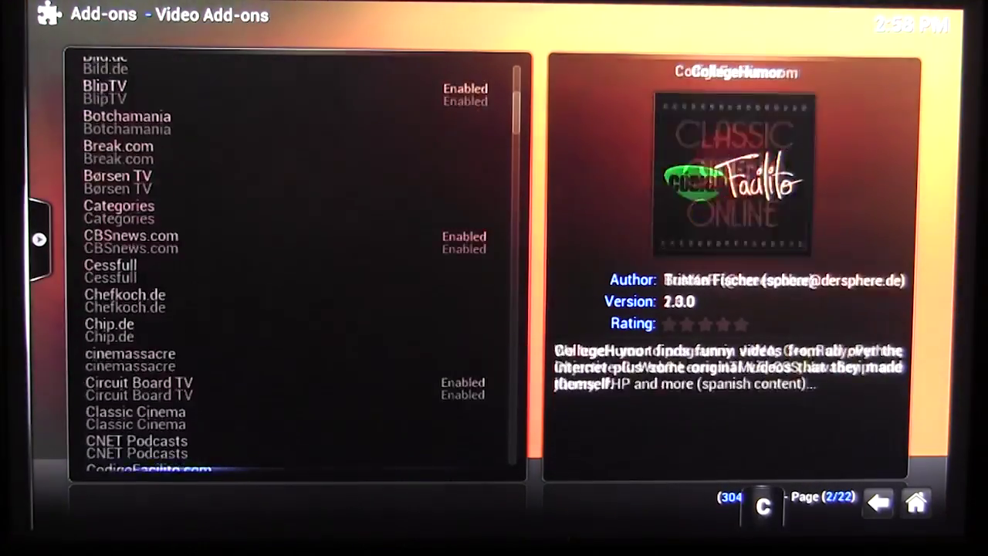
{"action": "key", "text": "Down"}
{"action": "key", "text": "Down"}
{"action": "key", "text": "Down"}
{"action": "key", "text": "Down"}
{"action": "key", "text": "Down"}
{"action": "key", "text": "Down"}
{"action": "key", "text": "Down"}
{"action": "key", "text": "Down"}
{"action": "key", "text": "Down"}
{"action": "key", "text": "Down"}
{"action": "key", "text": "Down"}
{"action": "key", "text": "Down"}
{"action": "key", "text": "Down"}
{"action": "key", "text": "Down"}
{"action": "key", "text": "Down"}
{"action": "key", "text": "Down"}
{"action": "key", "text": "Down"}
{"action": "key", "text": "Down"}
{"action": "key", "text": "Down"}
{"action": "key", "text": "Down"}
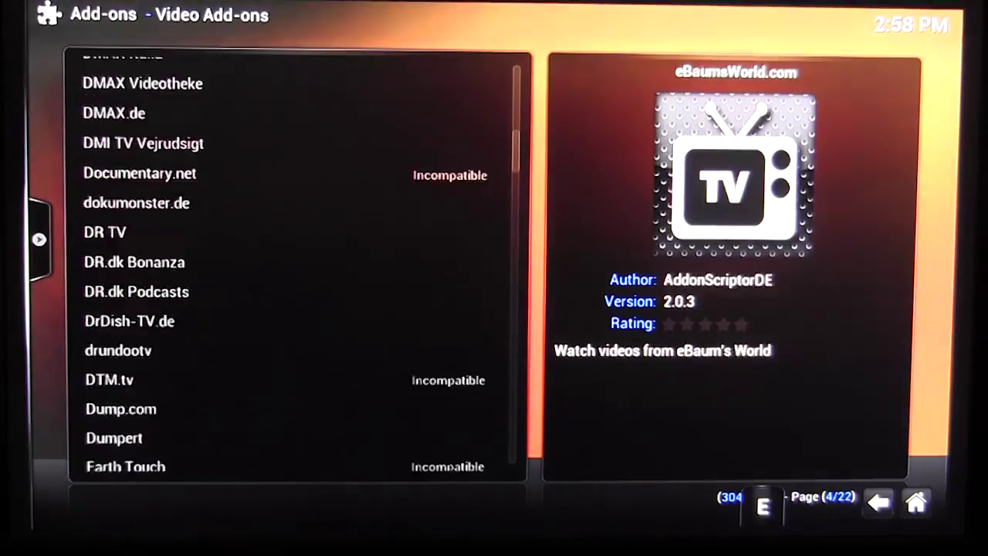
{"action": "key", "text": "Down"}
{"action": "key", "text": "Down"}
{"action": "key", "text": "Down"}
{"action": "key", "text": "Down"}
{"action": "key", "text": "Down"}
{"action": "key", "text": "Down"}
{"action": "key", "text": "Down"}
{"action": "key", "text": "Down"}
{"action": "key", "text": "Down"}
{"action": "key", "text": "Down"}
{"action": "key", "text": "Down"}
{"action": "key", "text": "Down"}
{"action": "key", "text": "Down"}
{"action": "key", "text": "Down"}
{"action": "key", "text": "Down"}
{"action": "key", "text": "Down"}
{"action": "key", "text": "Down"}
{"action": "key", "text": "Down"}
{"action": "key", "text": "Down"}
{"action": "key", "text": "Down"}
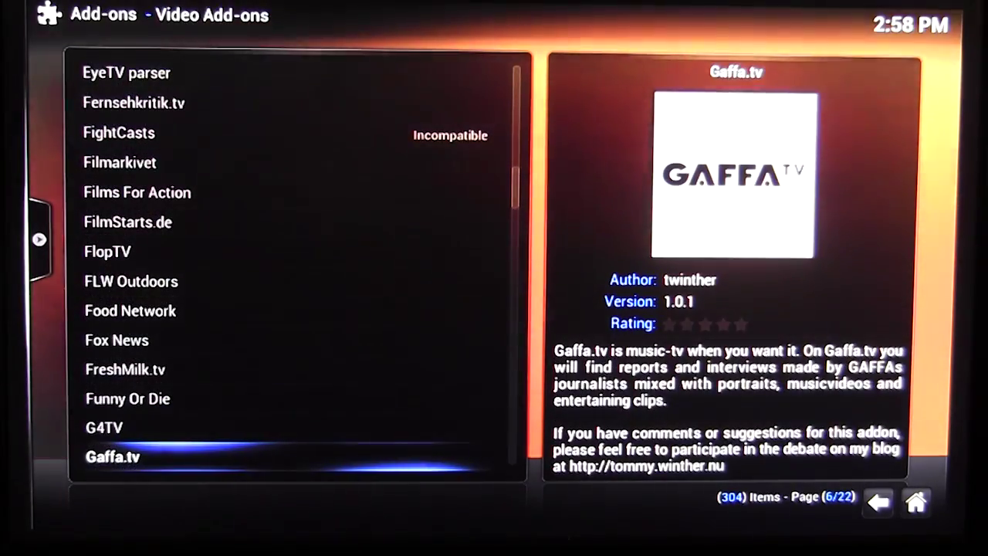
{"action": "key", "text": "Down"}
{"action": "key", "text": "Down"}
{"action": "key", "text": "Down"}
{"action": "key", "text": "Down"}
{"action": "key", "text": "Down"}
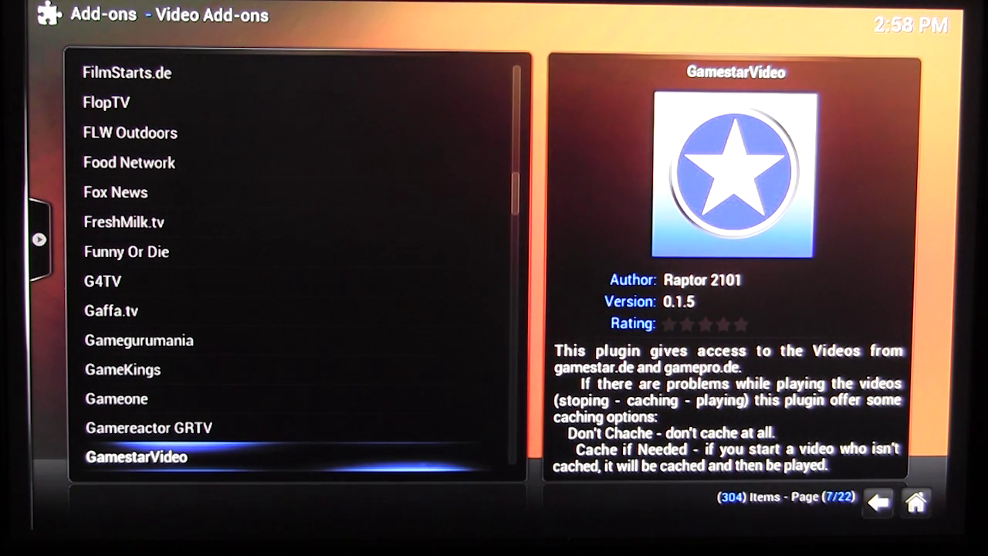
{"action": "key", "text": "BackSpace"}
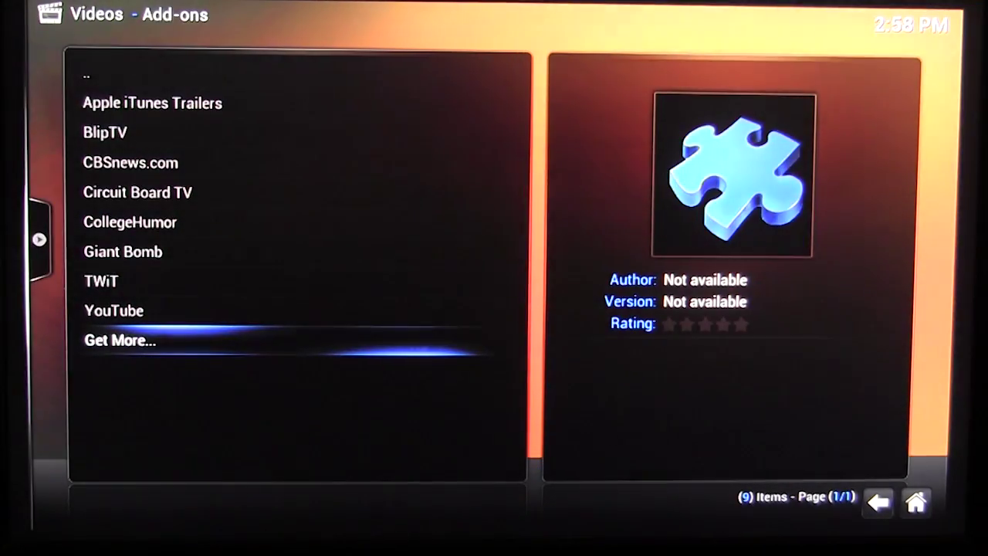
{"action": "key", "text": "BackSpace"}
{"action": "key", "text": "BackSpace"}
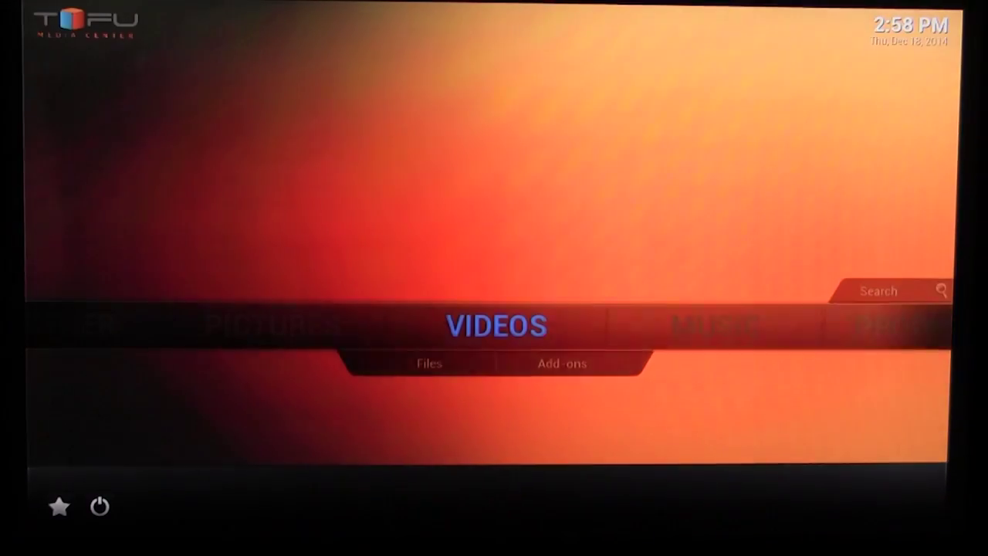
- Open the MUSIC section from the home menu
{"action": "key", "text": "Left"}
{"action": "key", "text": "Right"}
{"action": "key", "text": "Right"}
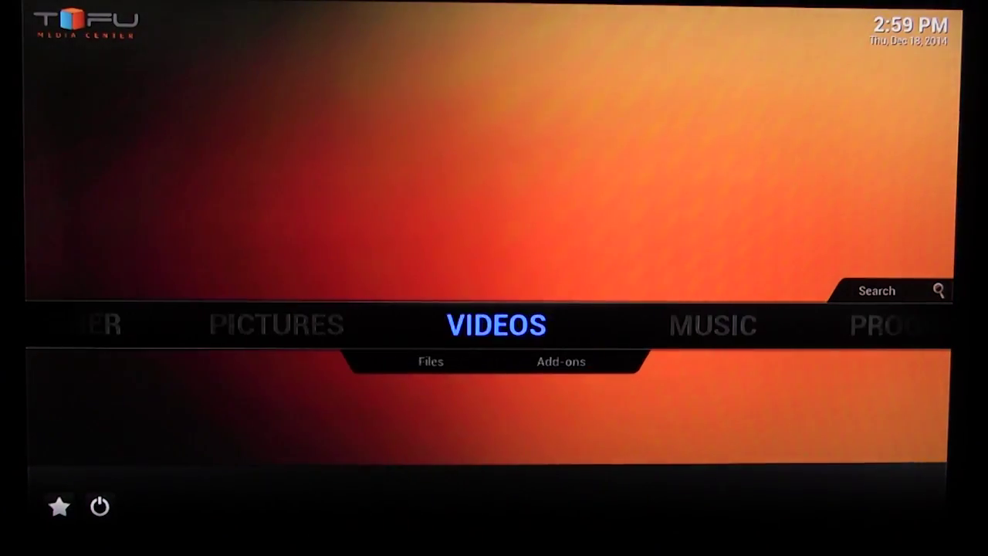
{"action": "key", "text": "Return"}
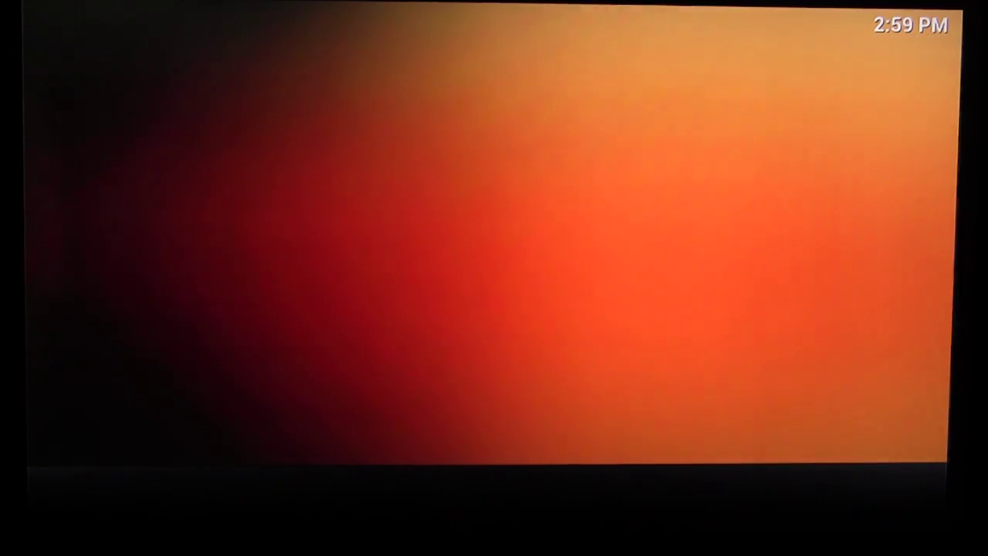
- Start Add Music... and its location browser, then cancel both, staying in Music - Files
{"action": "key", "text": "Down"}
{"action": "key", "text": "Return"}
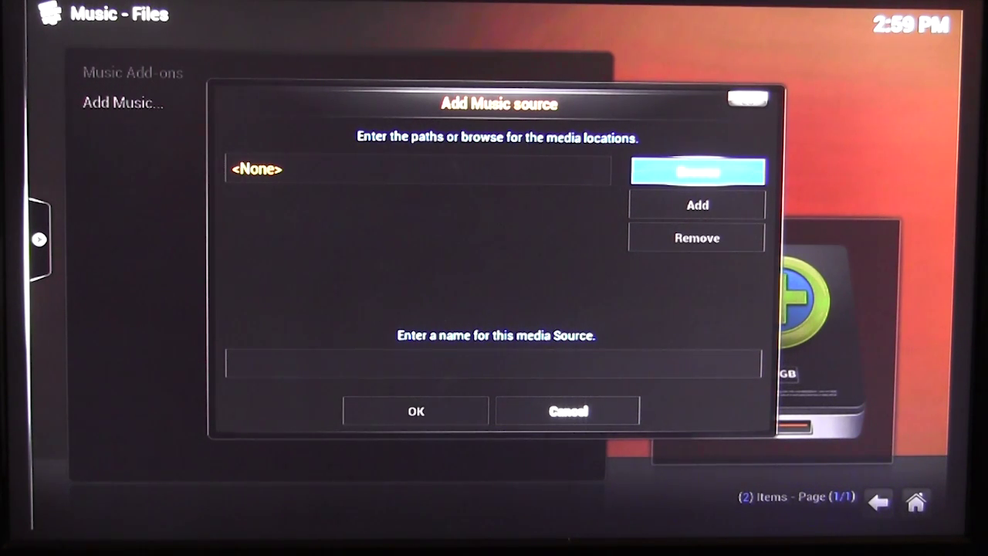
{"action": "key", "text": "Return"}
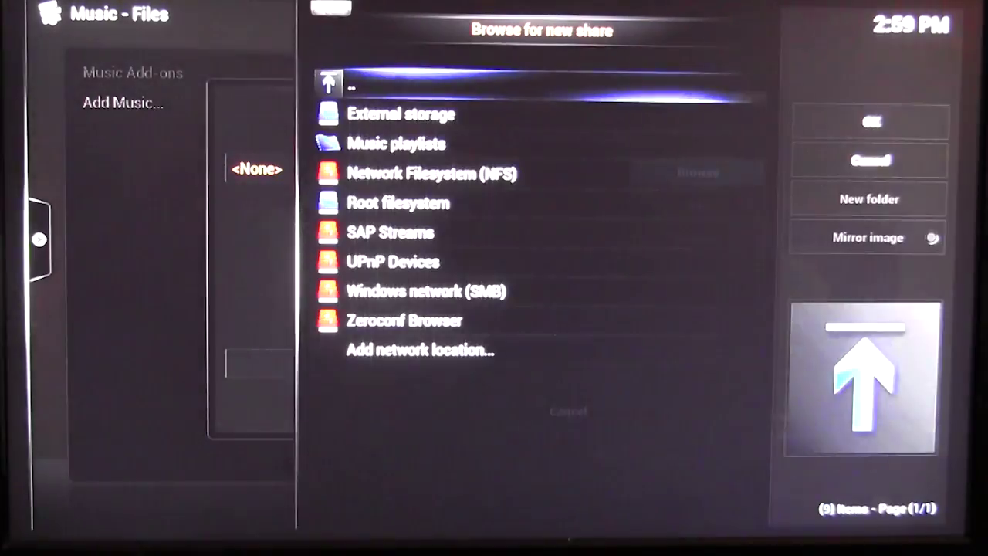
{"action": "key", "text": "Escape"}
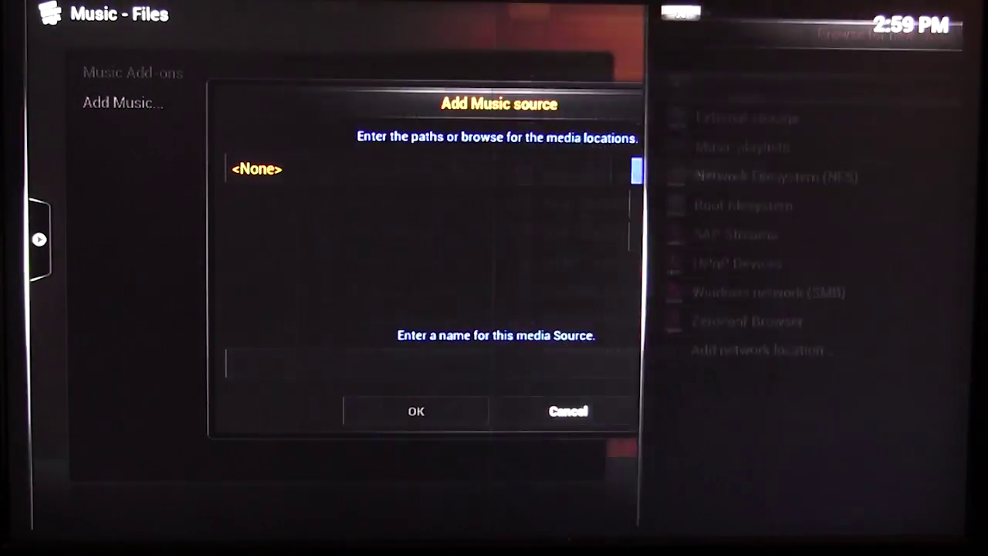
{"action": "key", "text": "Escape"}
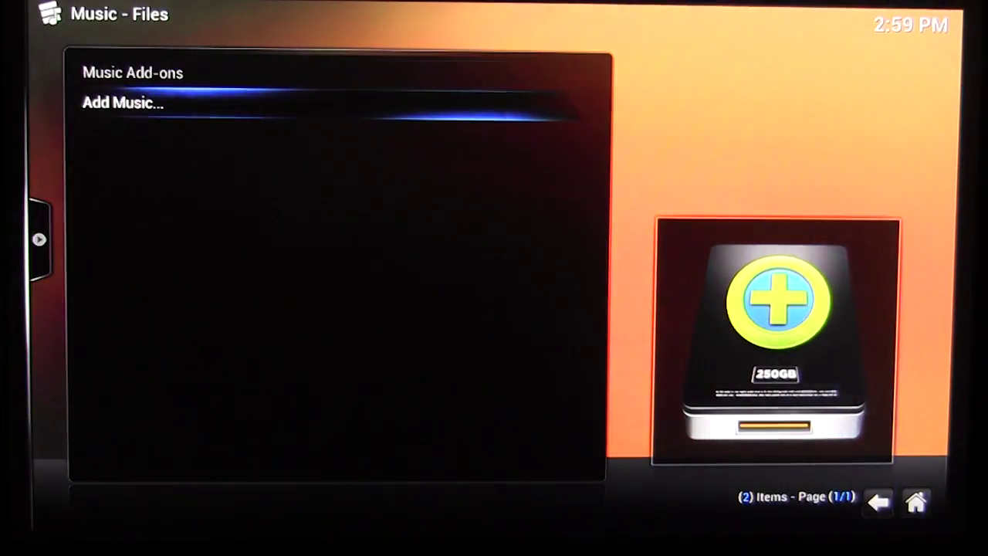
{"action": "key", "text": "Up"}
- Open Music Add-ons and its Get More... catalogue of downloadable music add-ons
{"action": "key", "text": "Return"}
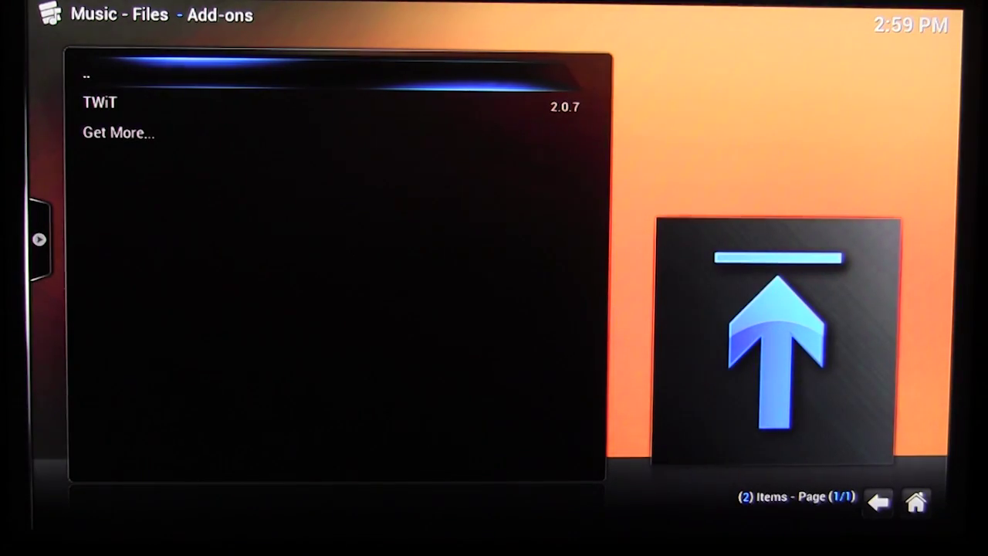
{"action": "key", "text": "Down"}
{"action": "key", "text": "Down"}
{"action": "key", "text": "Return"}
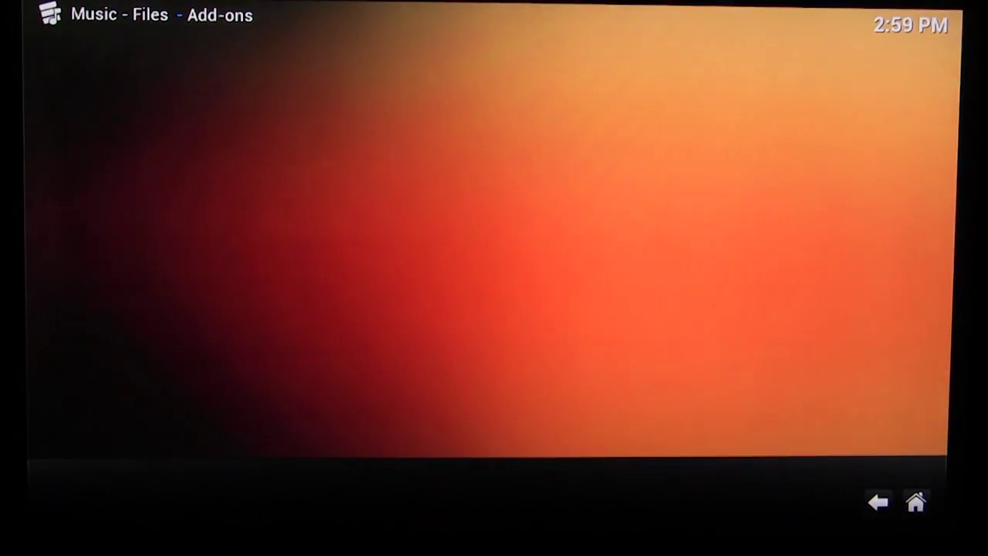
- Browse the 56-item catalogue past Icecast, Jw.org, MixCloud and Modland to Pandora, then back out
{"action": "key", "text": "Down"}
{"action": "key", "text": "Down"}
{"action": "key", "text": "Down"}
{"action": "key", "text": "Down"}
{"action": "key", "text": "Down"}
{"action": "key", "text": "Down"}
{"action": "key", "text": "Down"}
{"action": "key", "text": "Down"}
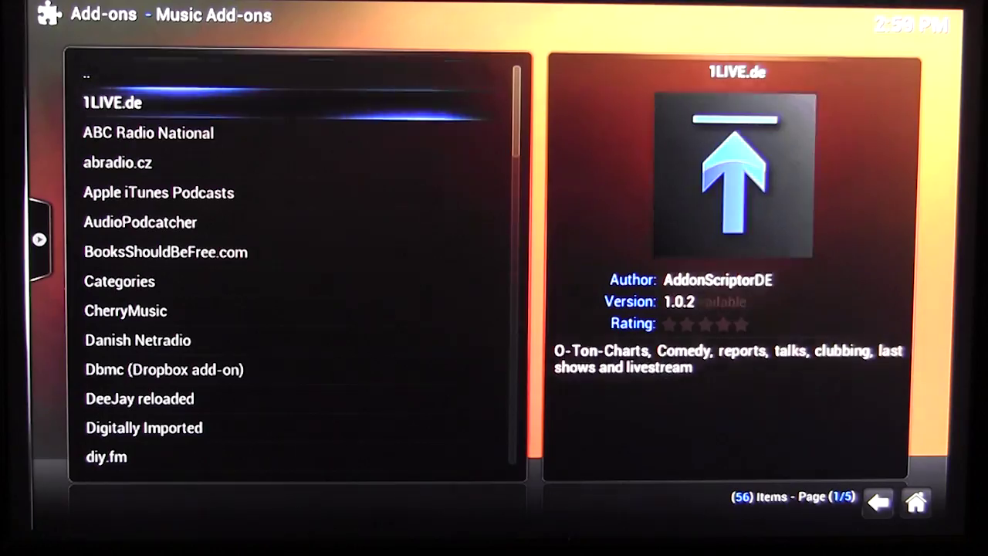
{"action": "key", "text": "Down"}
{"action": "key", "text": "Down"}
{"action": "key", "text": "Down"}
{"action": "key", "text": "Down"}
{"action": "key", "text": "Down"}
{"action": "key", "text": "Down"}
{"action": "key", "text": "Down"}
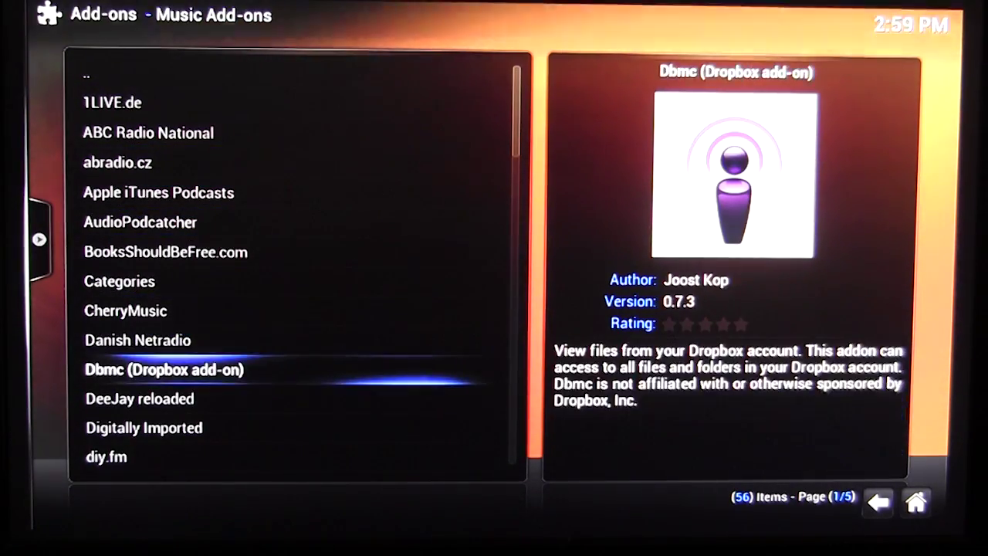
{"action": "key", "text": "Down"}
{"action": "key", "text": "Down"}
{"action": "key", "text": "Down"}
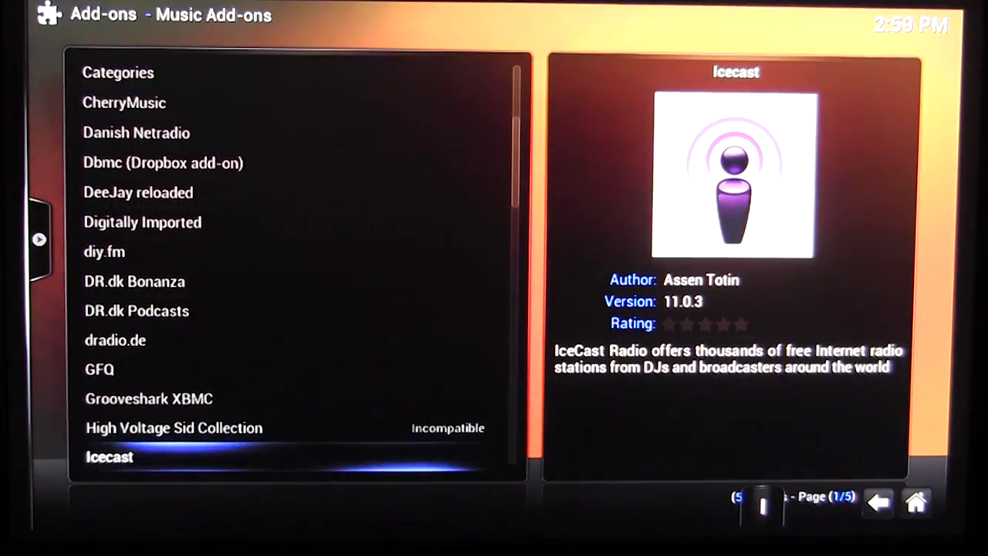
{"action": "key", "text": "Up"}
{"action": "key", "text": "Up"}
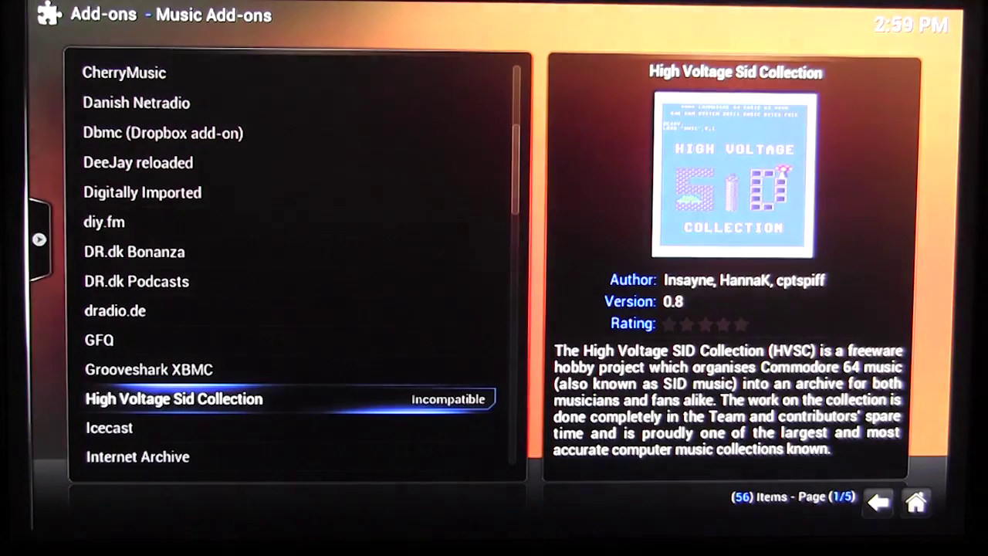
{"action": "key", "text": "Down"}
{"action": "key", "text": "Down"}
{"action": "key", "text": "Down"}
{"action": "key", "text": "Down"}
{"action": "key", "text": "Down"}
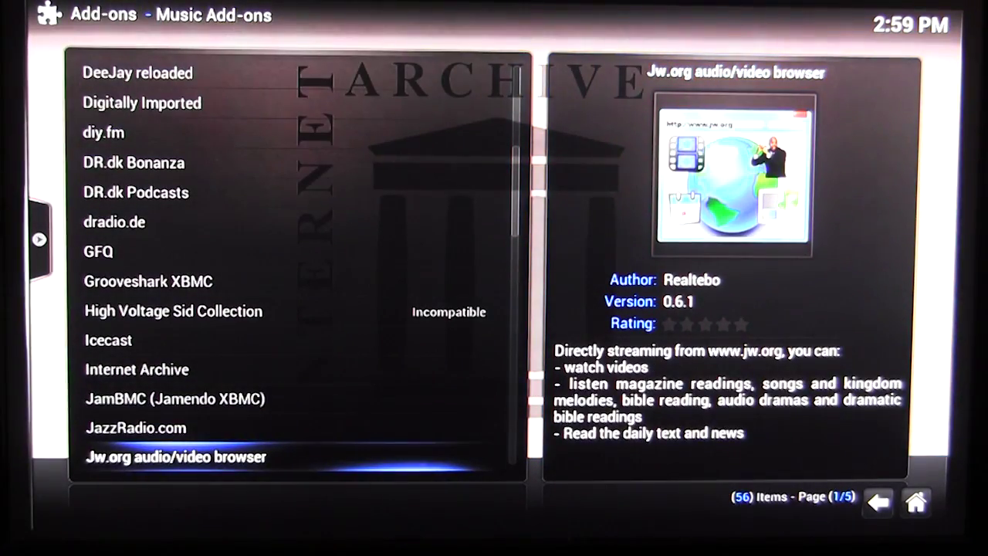
{"action": "key", "text": "Down"}
{"action": "key", "text": "Down"}
{"action": "key", "text": "Down"}
{"action": "key", "text": "Down"}
{"action": "key", "text": "Down"}
{"action": "key", "text": "Down"}
{"action": "key", "text": "Down"}
{"action": "key", "text": "Down"}
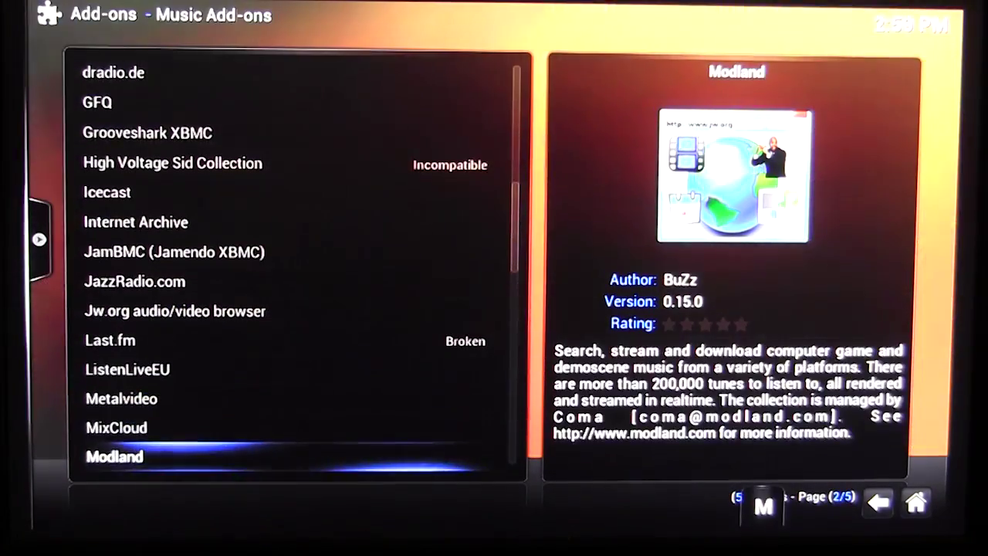
{"action": "key", "text": "Up"}
{"action": "key", "text": "Up"}
{"action": "key", "text": "Up"}
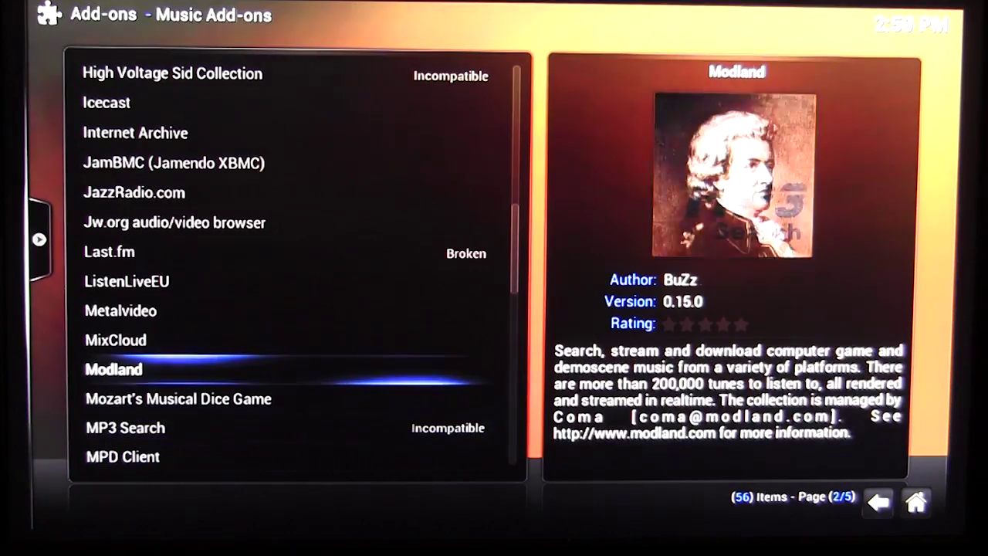
{"action": "key", "text": "Down"}
{"action": "key", "text": "Down"}
{"action": "key", "text": "Down"}
{"action": "key", "text": "Down"}
{"action": "key", "text": "Down"}
{"action": "key", "text": "Down"}
{"action": "key", "text": "Down"}
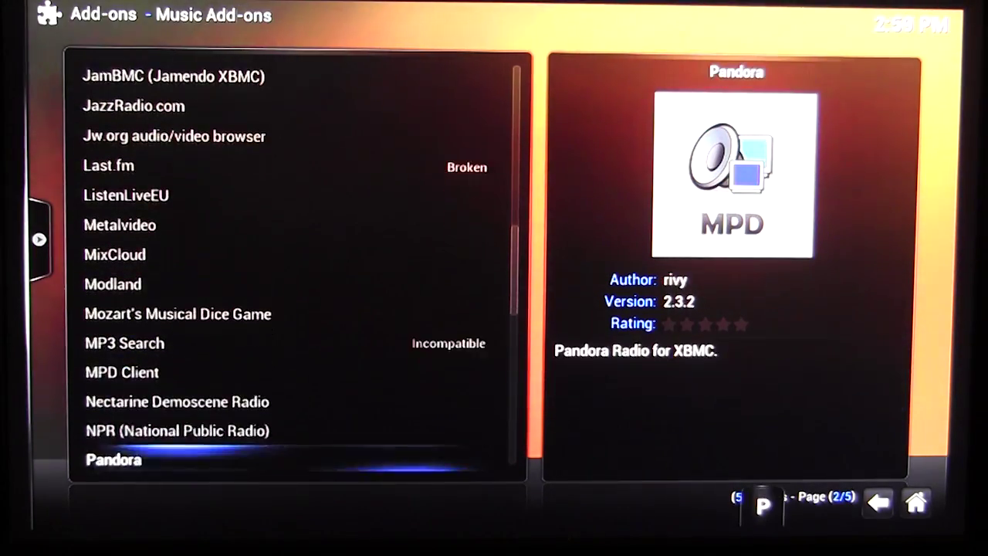
{"action": "key", "text": "Return"}
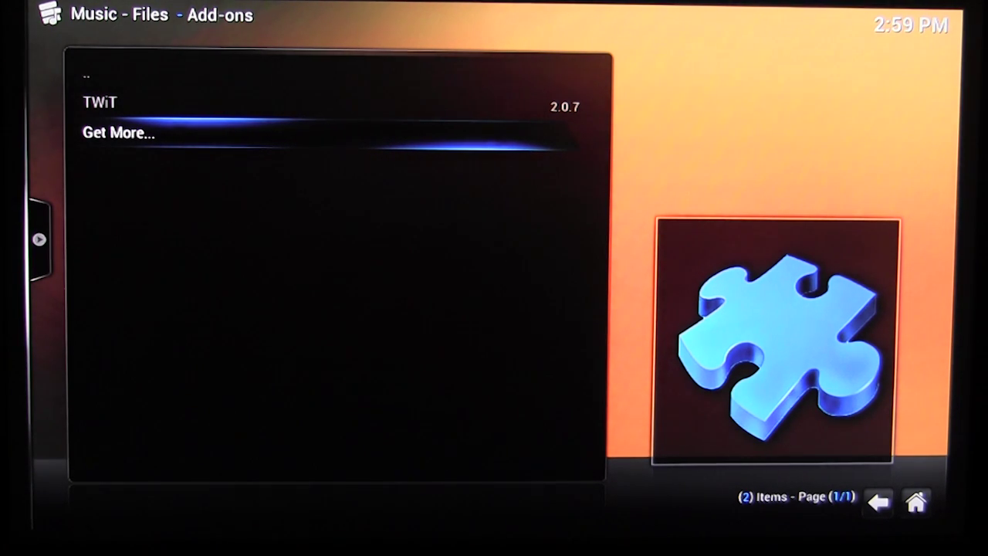
{"action": "key", "text": "BackSpace"}
{"action": "key", "text": "BackSpace"}
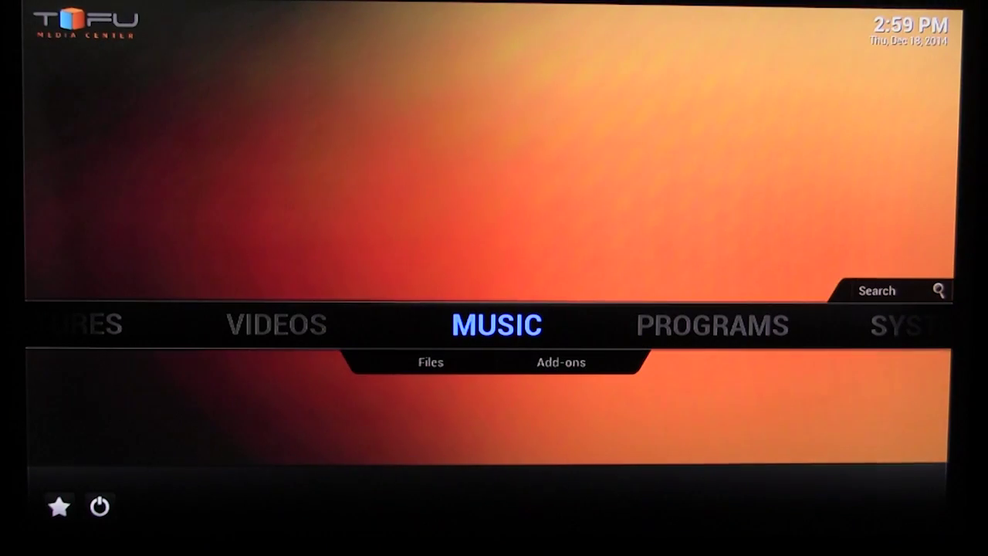
- View the Pittsburgh weather, 28°F and Cloudy with a five-day forecast, then close it
{"action": "key", "text": "Left"}
{"action": "key", "text": "Left"}
{"action": "key", "text": "Left"}
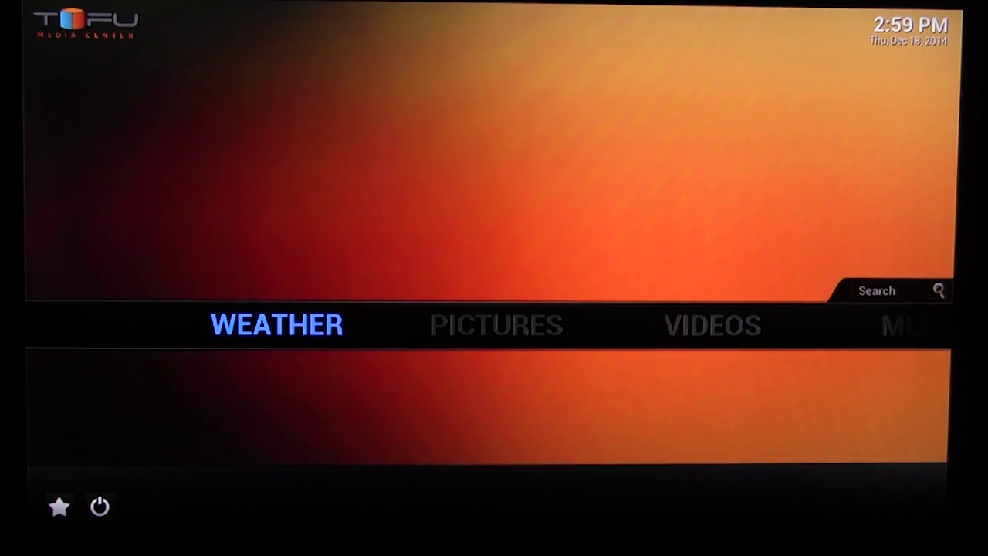
{"action": "key", "text": "Return"}
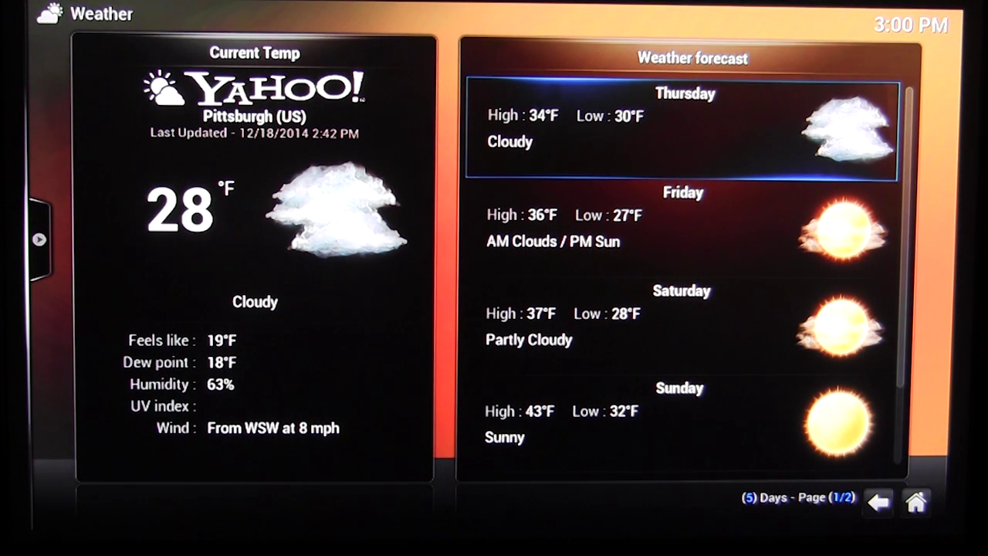
{"action": "key", "text": "Escape"}
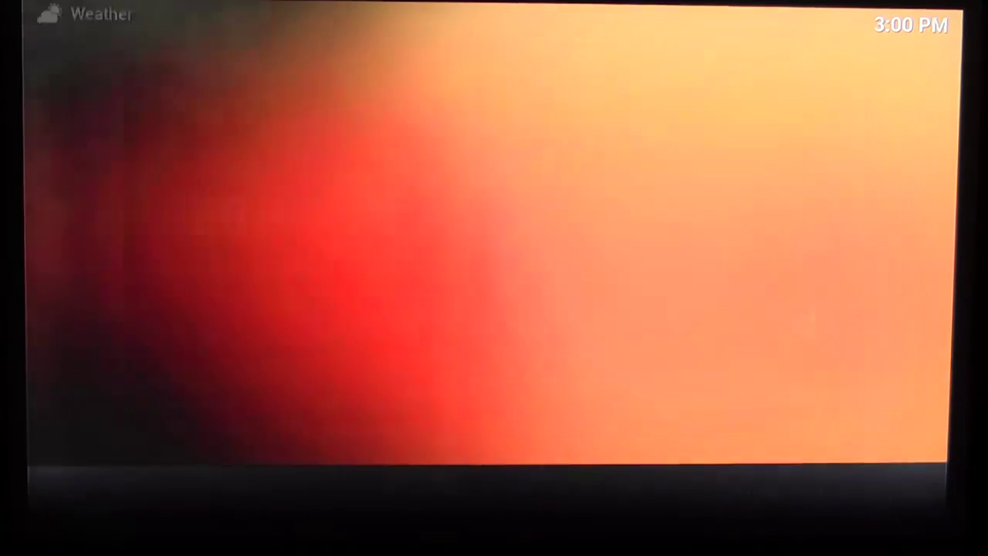
- Move the home menu from PICTURES past MUSIC to PROGRAMS and open it
{"action": "key", "text": "Right"}
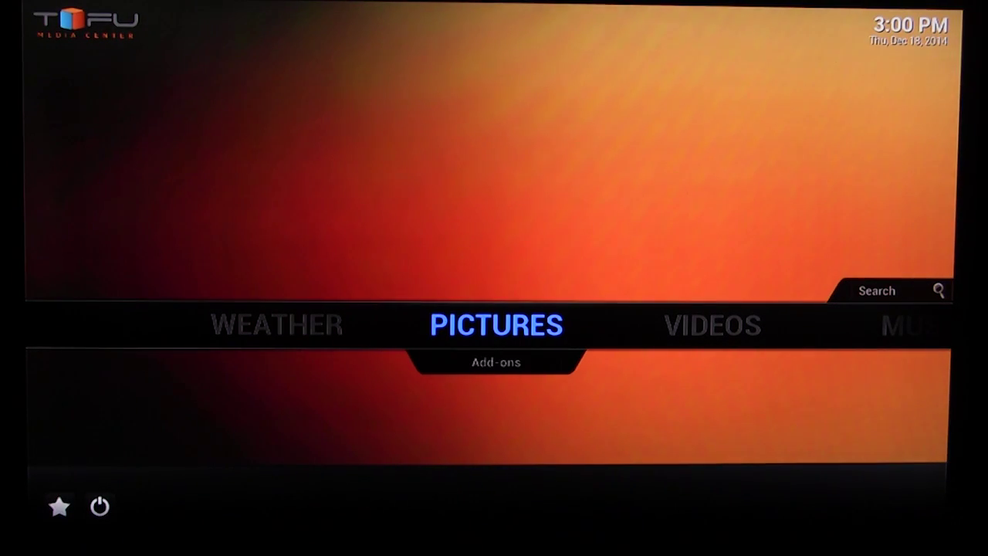
{"action": "key", "text": "Right"}
{"action": "key", "text": "Right"}
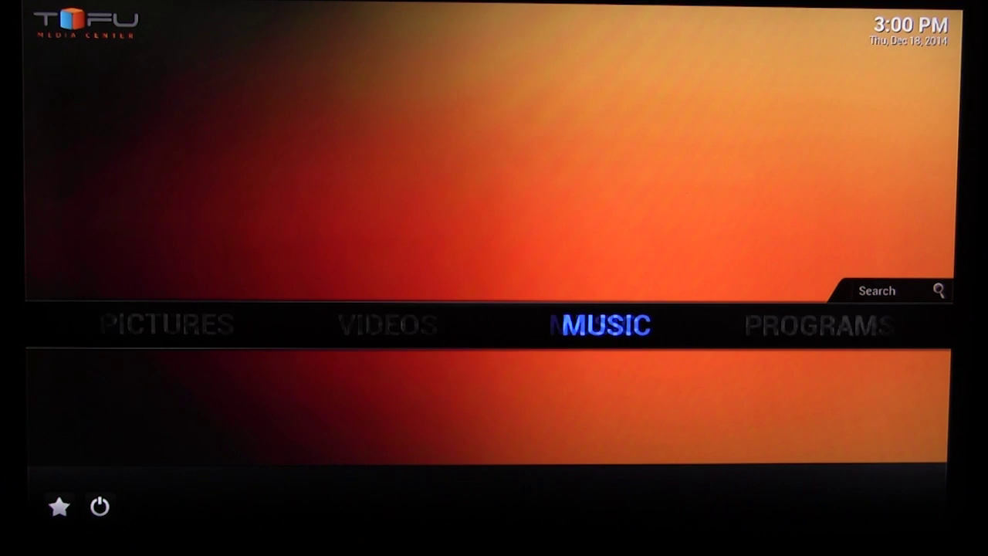
{"action": "key", "text": "Right"}
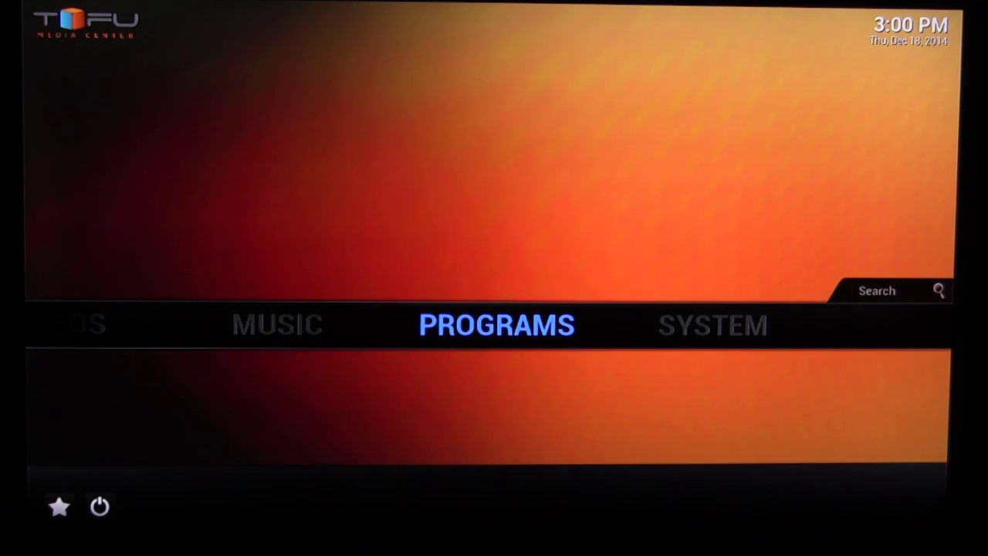
{"action": "key", "text": "Return"}
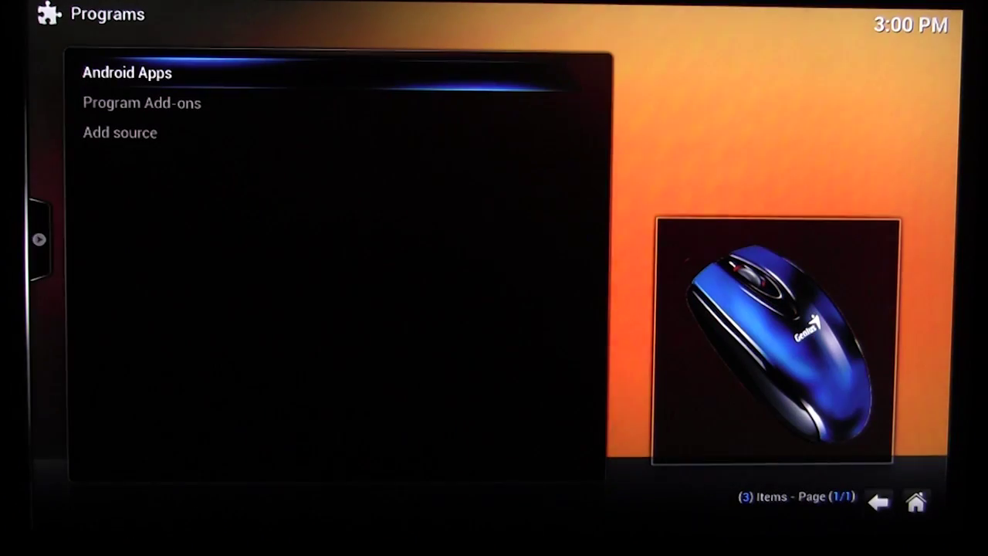
- Open the 17-item Android Apps list and launch Google Play Store from it
{"action": "key", "text": "Return"}
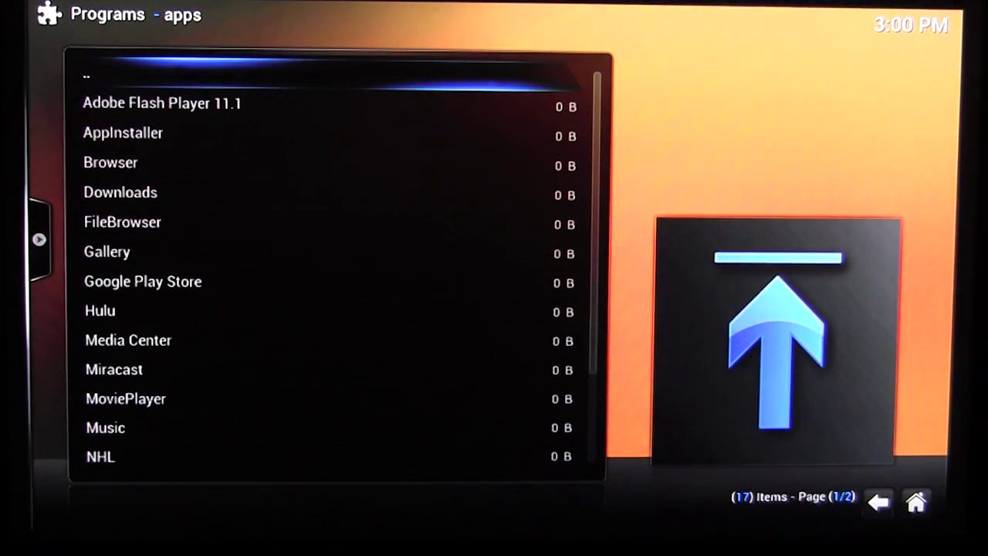
{"action": "key", "text": "Down"}
{"action": "key", "text": "Down"}
{"action": "key", "text": "Down"}
{"action": "key", "text": "Down"}
{"action": "key", "text": "Down"}
{"action": "key", "text": "Down"}
{"action": "key", "text": "Down"}
{"action": "key", "text": "Down"}
{"action": "key", "text": "Down"}
{"action": "key", "text": "Down"}
{"action": "key", "text": "Down"}
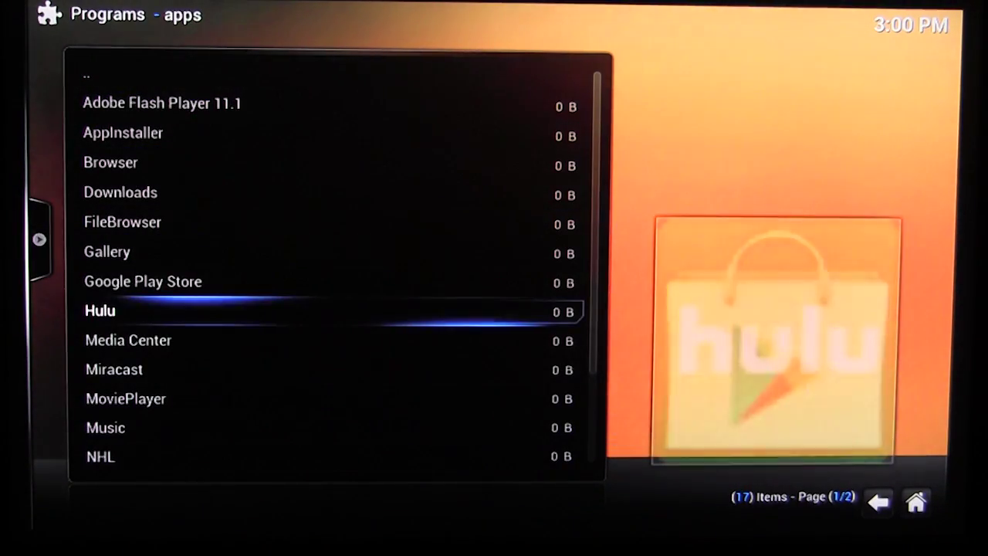
{"action": "key", "text": "Down"}
{"action": "key", "text": "Down"}
{"action": "key", "text": "Down"}
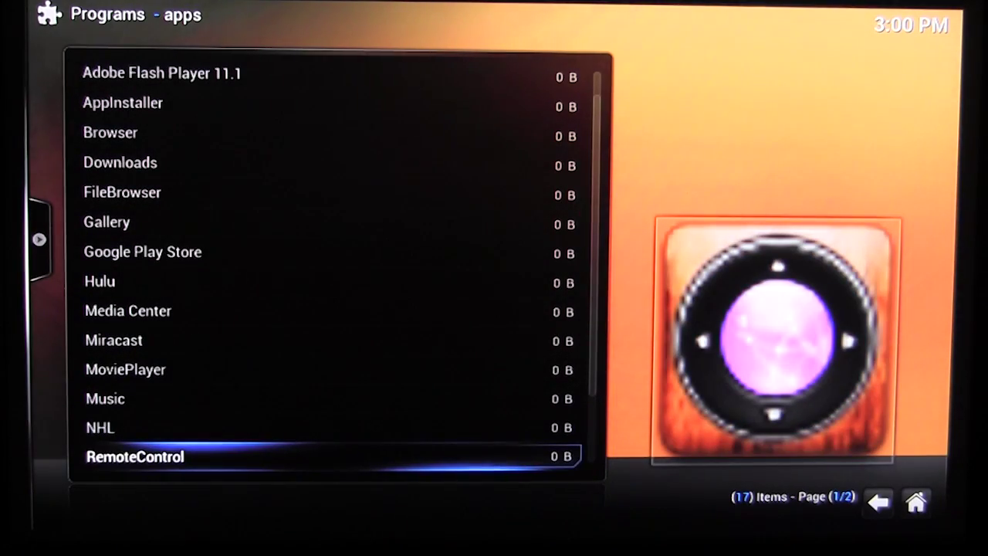
{"action": "key", "text": "Up"}
{"action": "key", "text": "Up"}
{"action": "key", "text": "Up"}
{"action": "key", "text": "Up"}
{"action": "key", "text": "Up"}
{"action": "key", "text": "Up"}
{"action": "key", "text": "Up"}
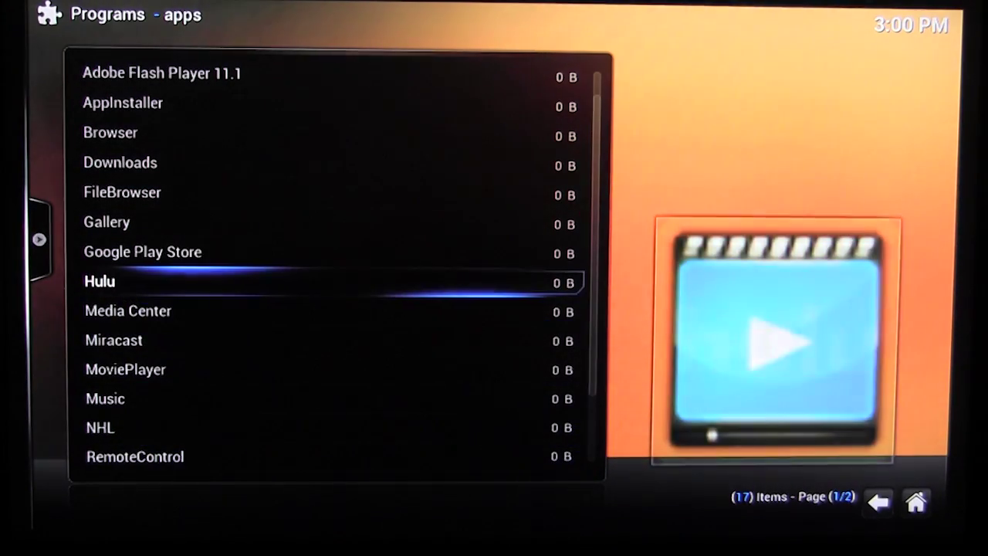
{"action": "key", "text": "Return"}
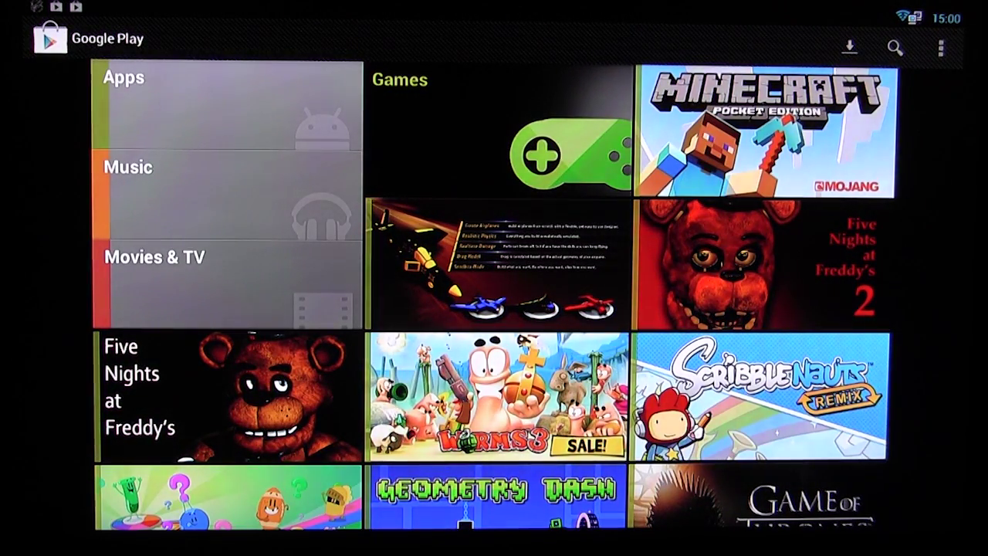
- Open the Search Google Play box and move across the on-screen keyboard, leaving the query empty
{"action": "key", "text": "Up"}
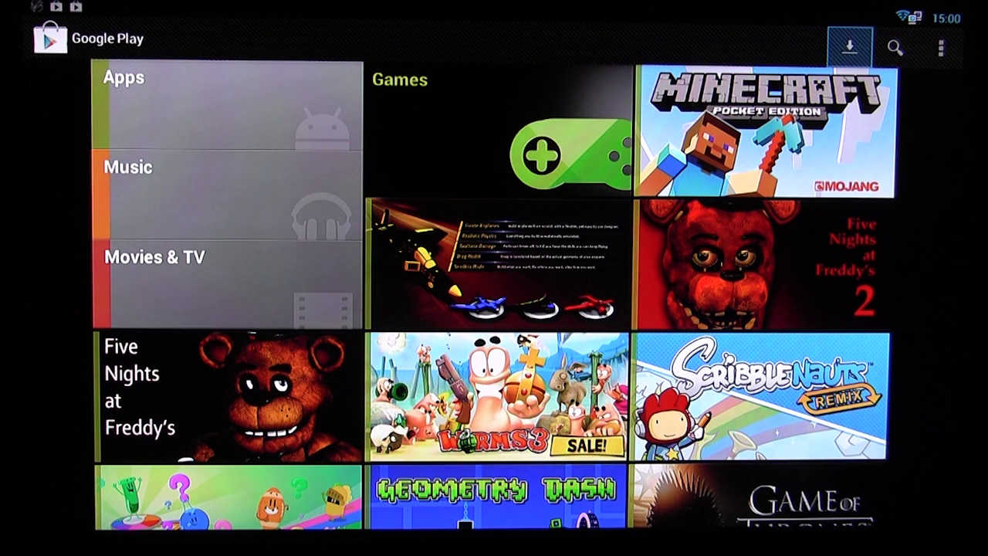
{"action": "key", "text": "Right"}
{"action": "key", "text": "Return"}
{"action": "key", "text": "Down"}
{"action": "key", "text": "Down"}
{"action": "key", "text": "Down"}
{"action": "key", "text": "Right"}
{"action": "key", "text": "Right"}
{"action": "key", "text": "Right"}
{"action": "key", "text": "Right"}
{"action": "key", "text": "Right"}
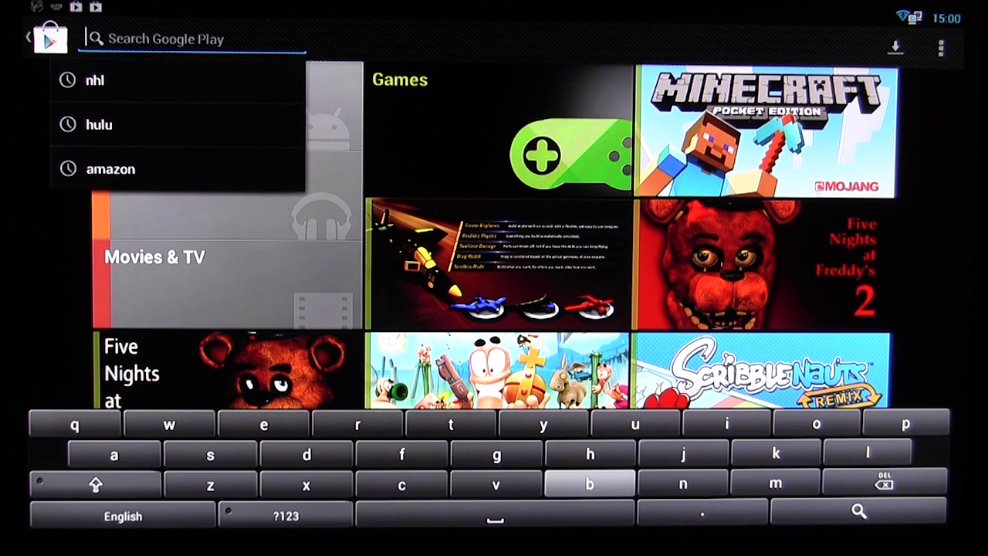
{"action": "key", "text": "Up"}
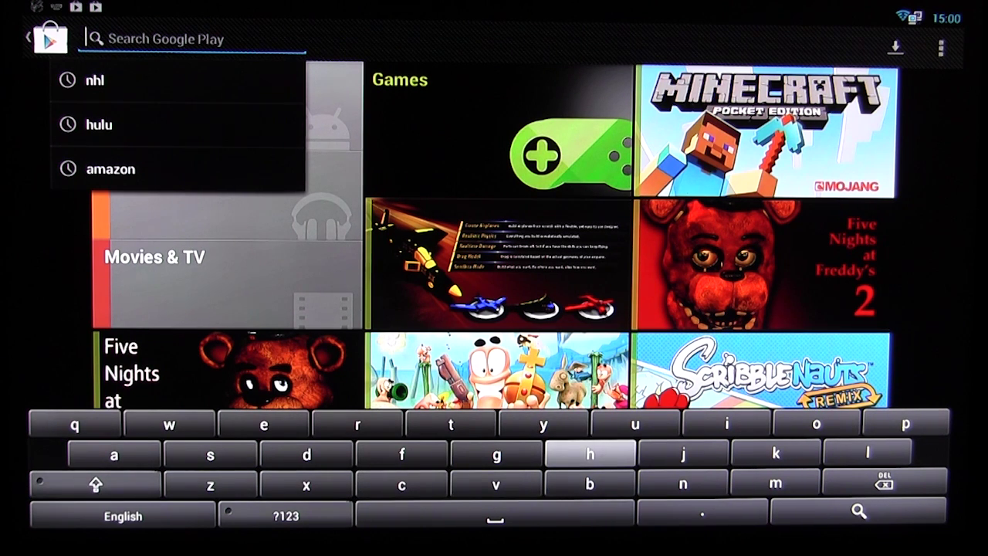
{"action": "key", "text": "Left"}
{"action": "key", "text": "Left"}
{"action": "key", "text": "Left"}
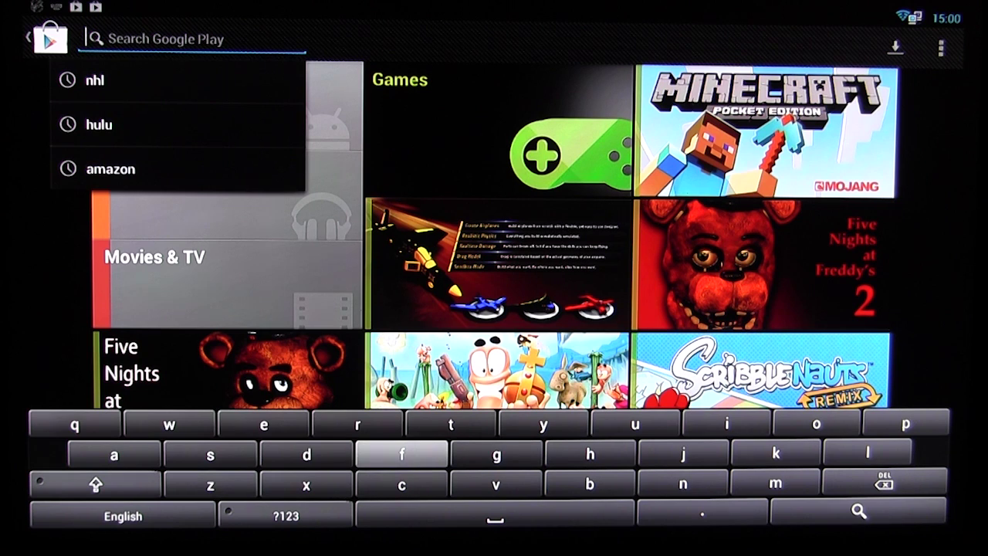